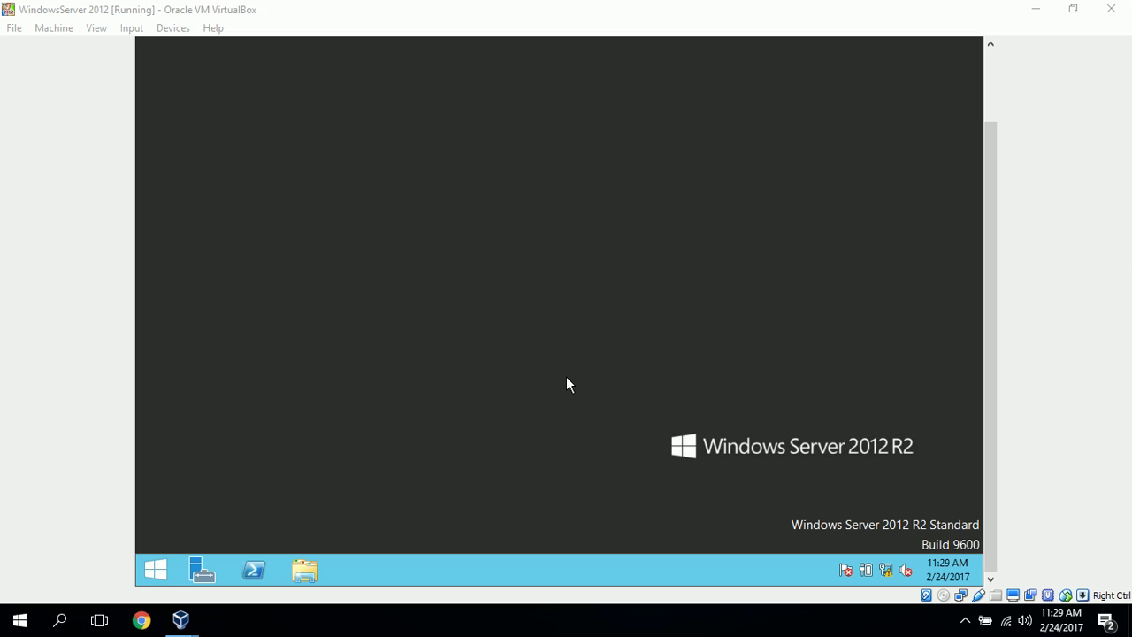
Look over the existing accounts in Control Panel's User Accounts, then close that window
right_click(151, 576)
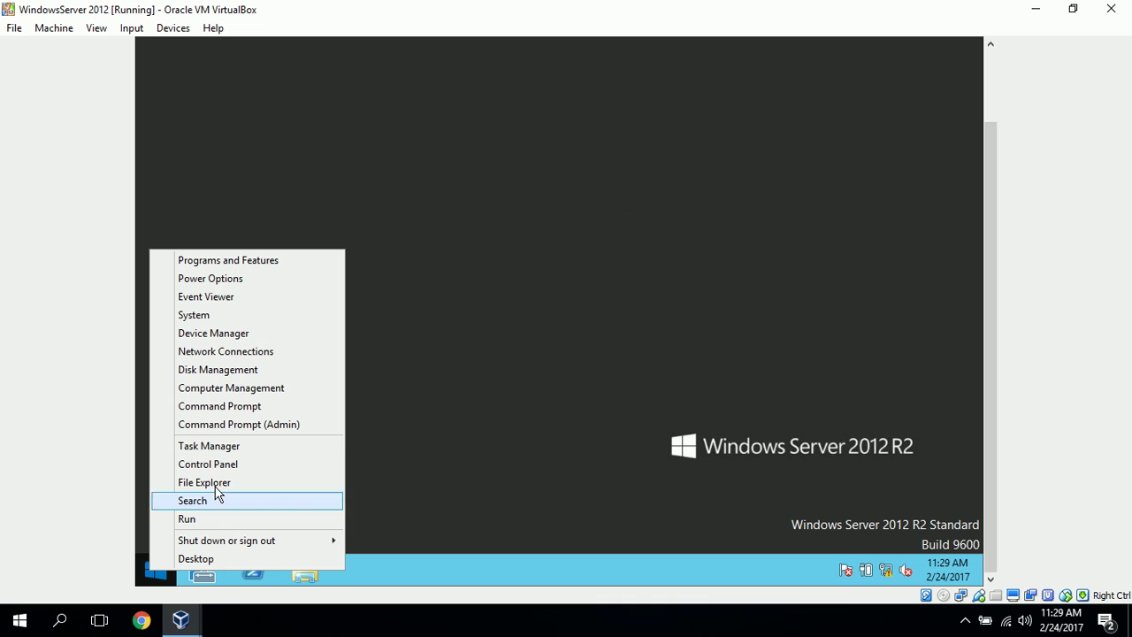
left_click(226, 466)
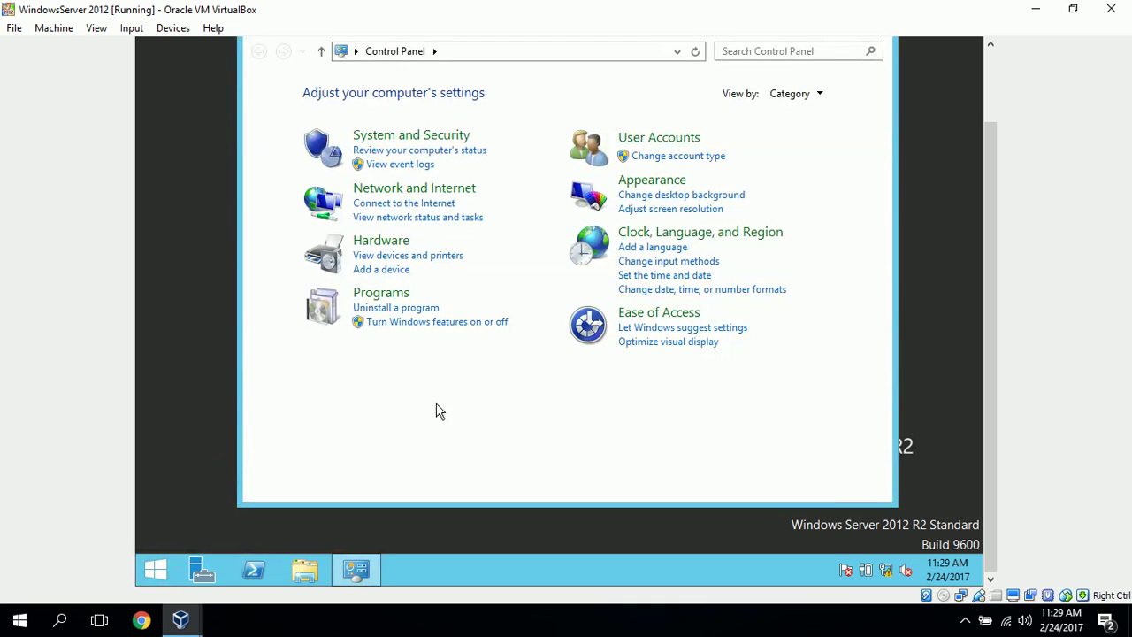
left_click(656, 143)
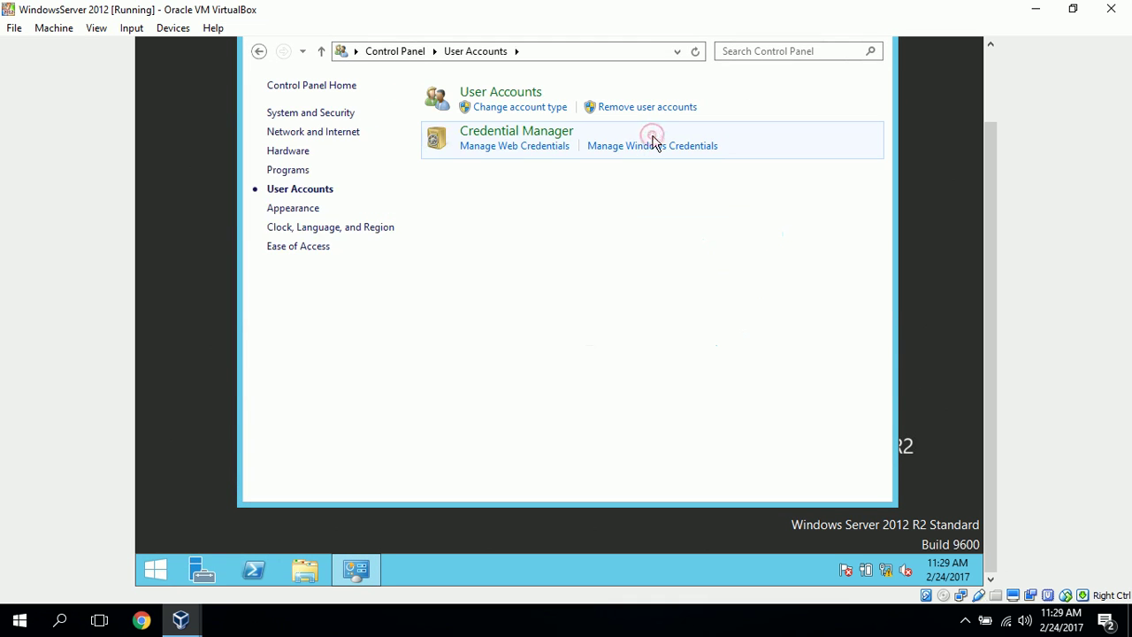
left_click(492, 93)
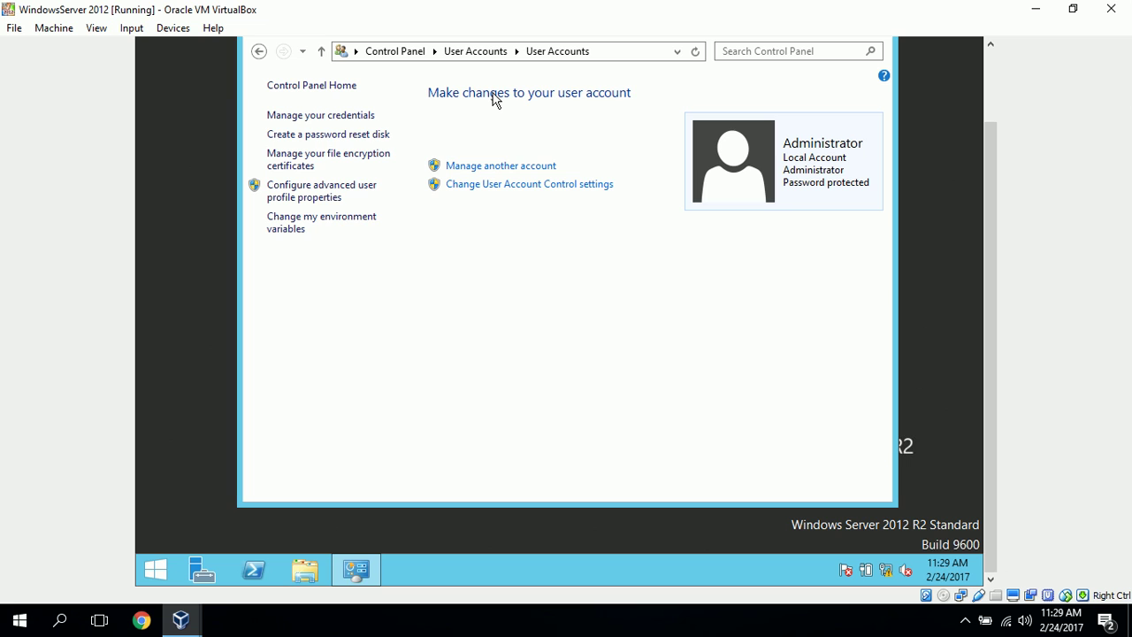
left_click(513, 169)
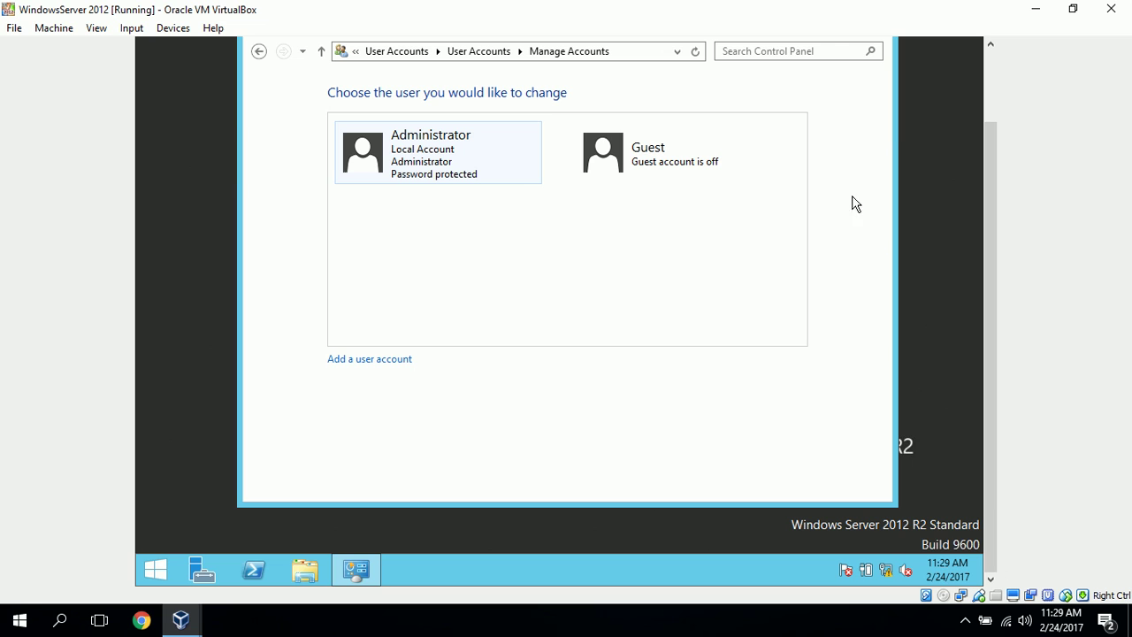
left_click_drag(995, 179, 995, 111)
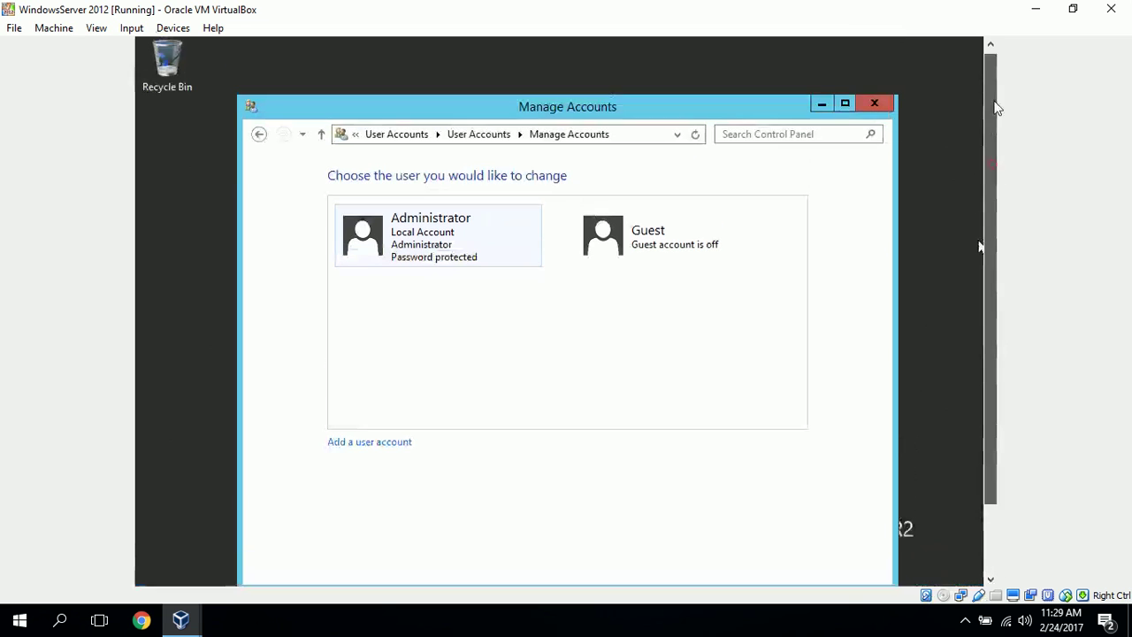
left_click(887, 103)
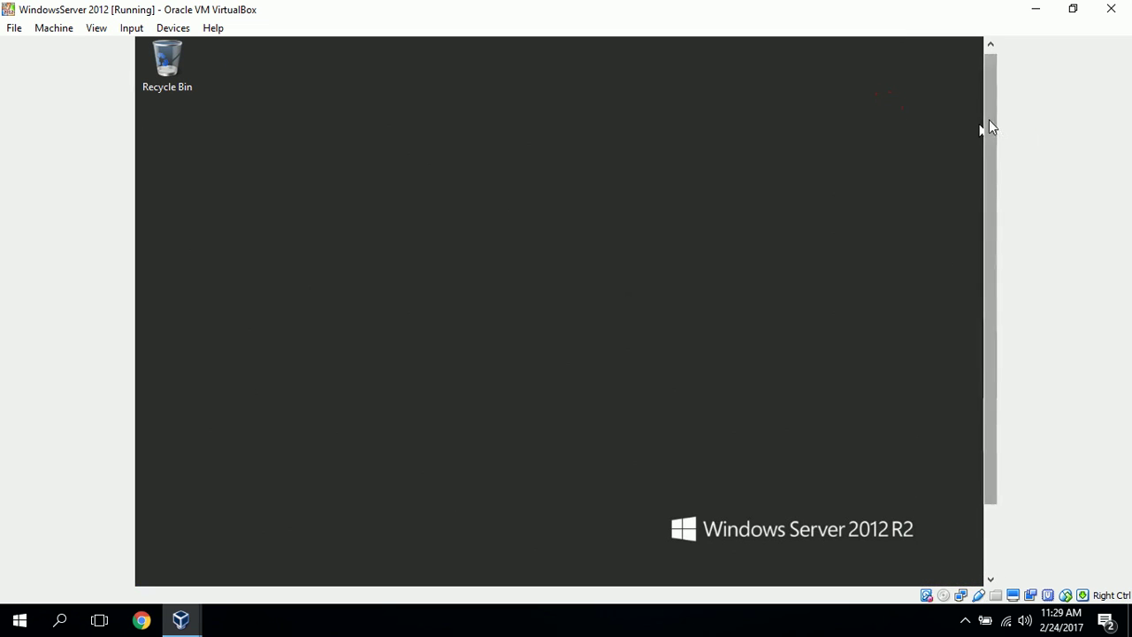
left_click_drag(989, 119, 1018, 271)
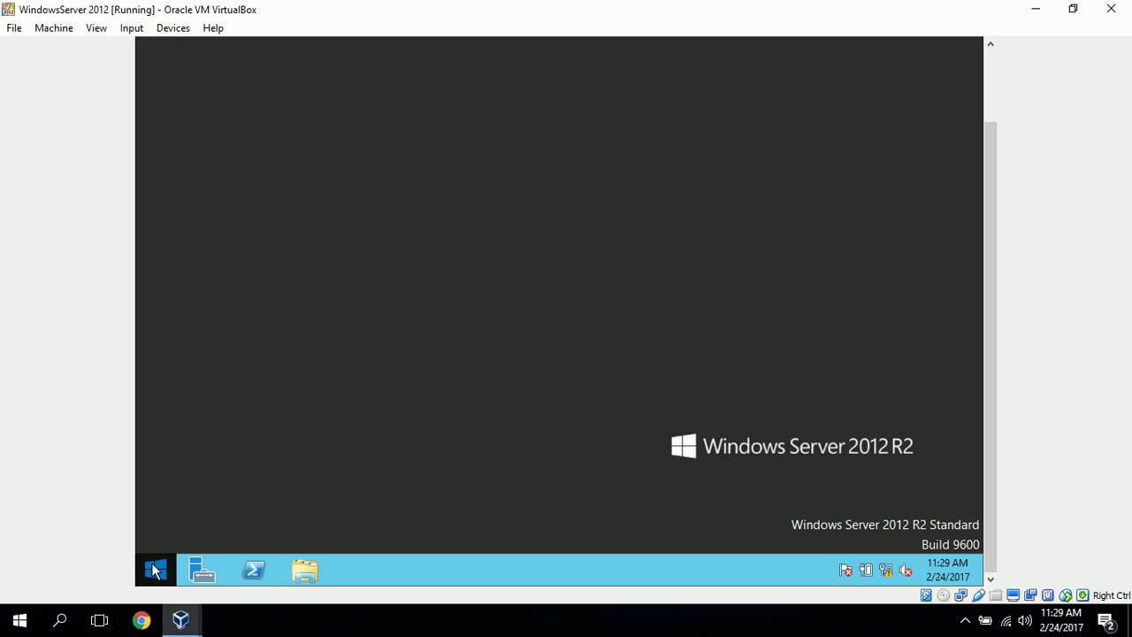
Launch Computer Management from Server Manager's Tools and show the local Users list's actions
left_click(198, 571)
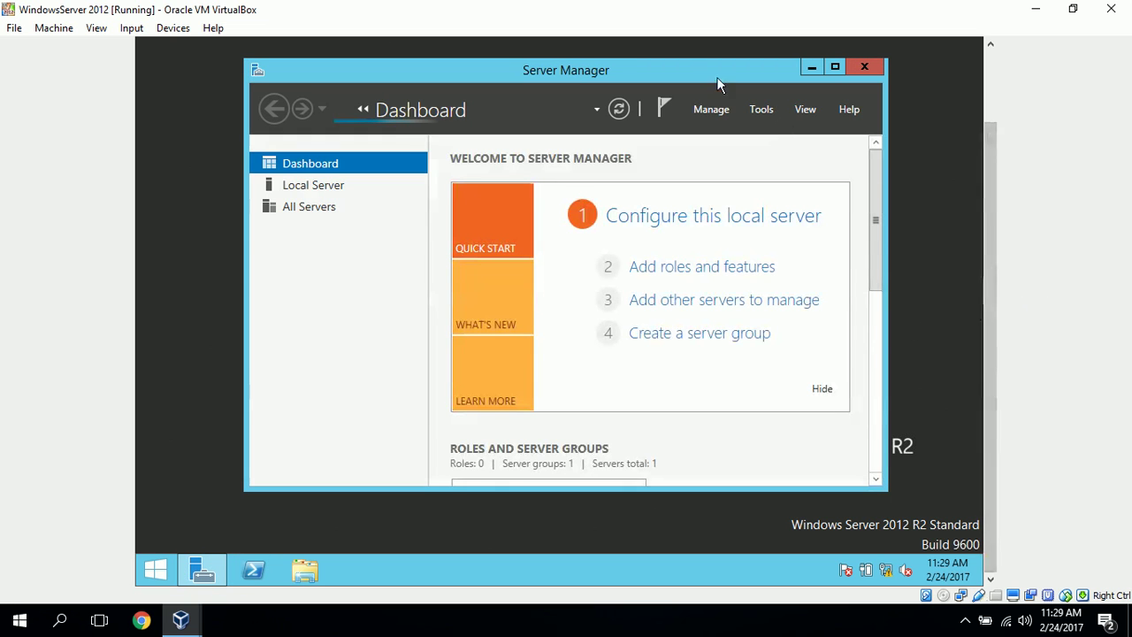
left_click(768, 117)
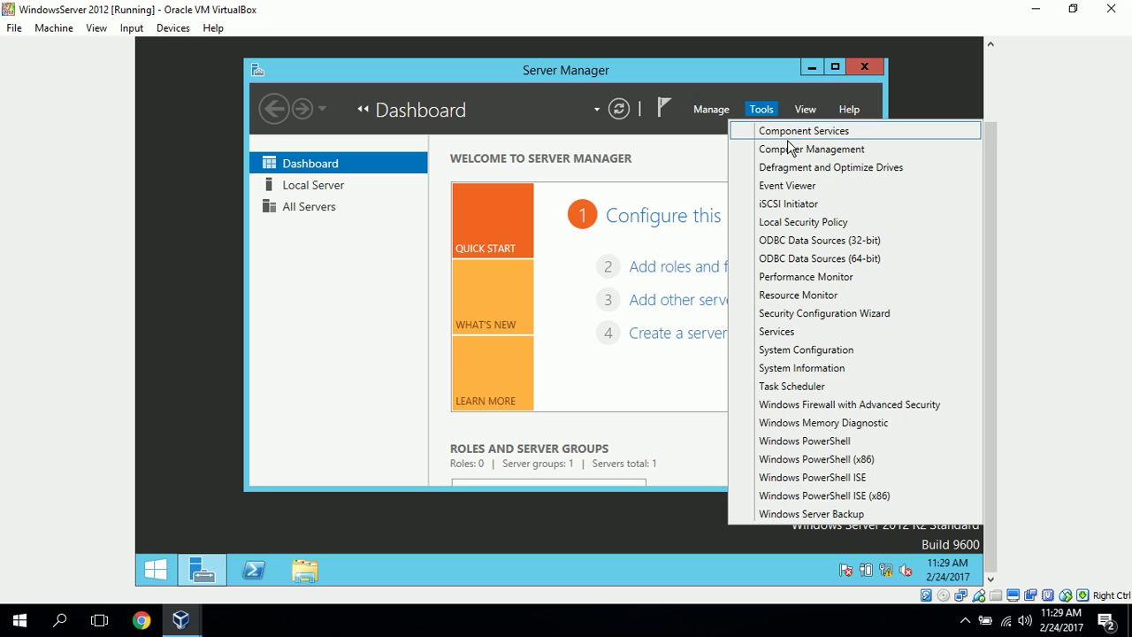
left_click(794, 152)
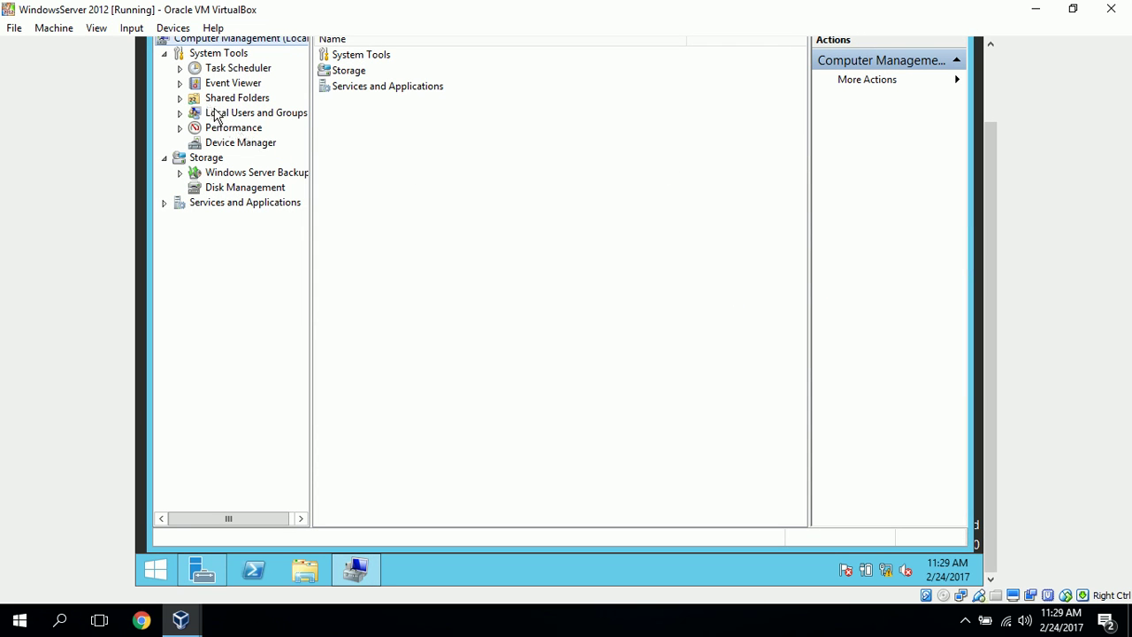
left_click(221, 117)
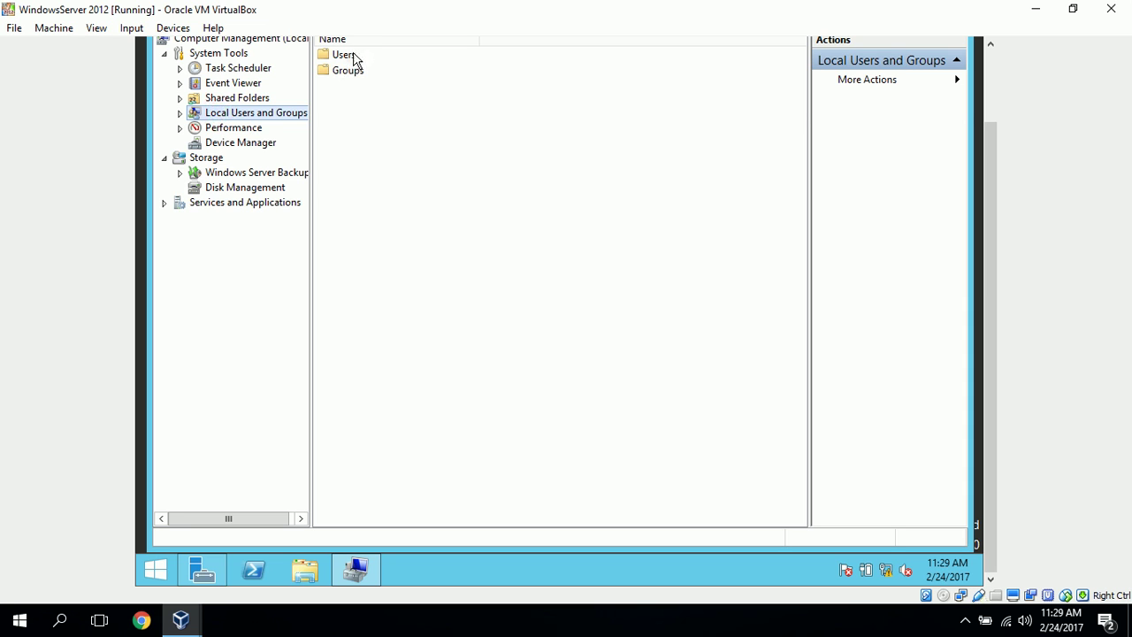
double_click(344, 55)
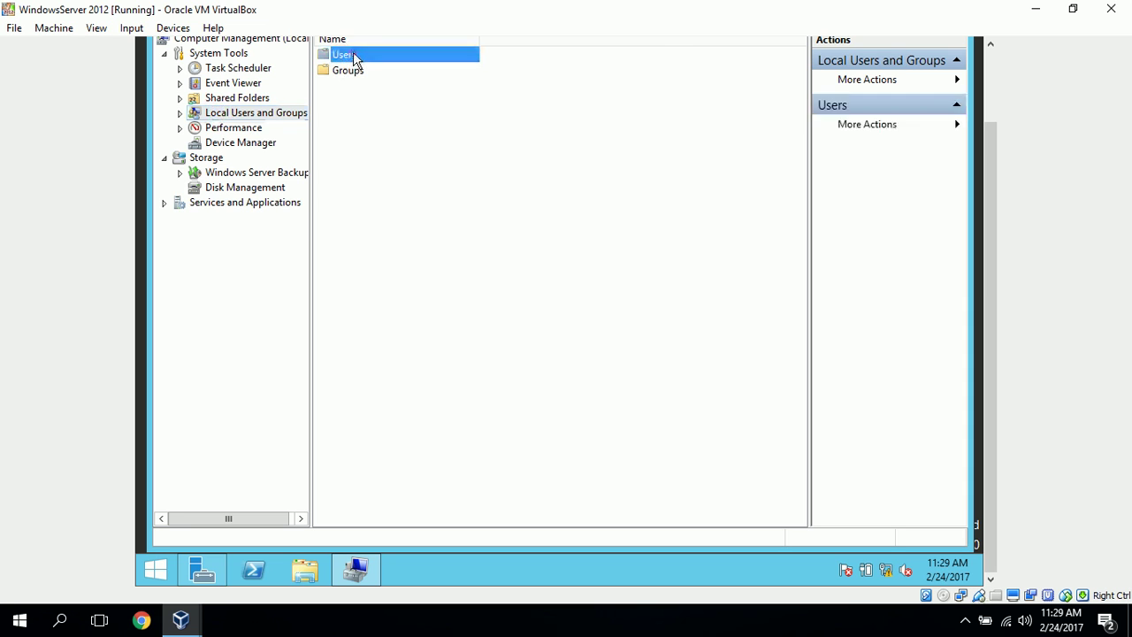
right_click(411, 199)
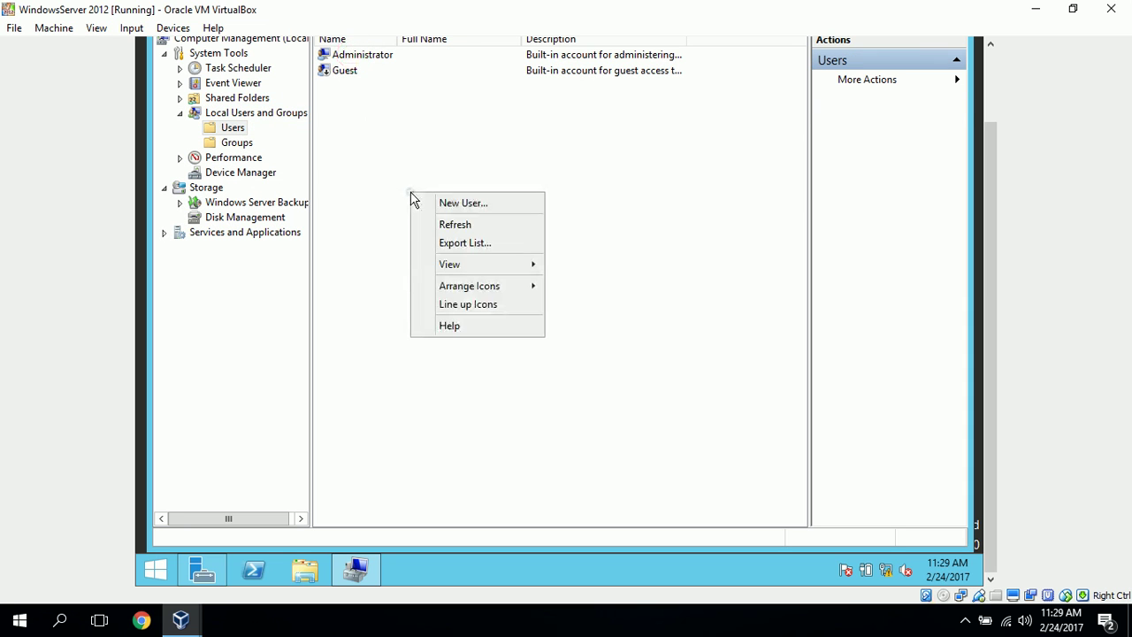
Start a new user and enter the manager's user name, full name, and description 'Manager'
left_click(464, 203)
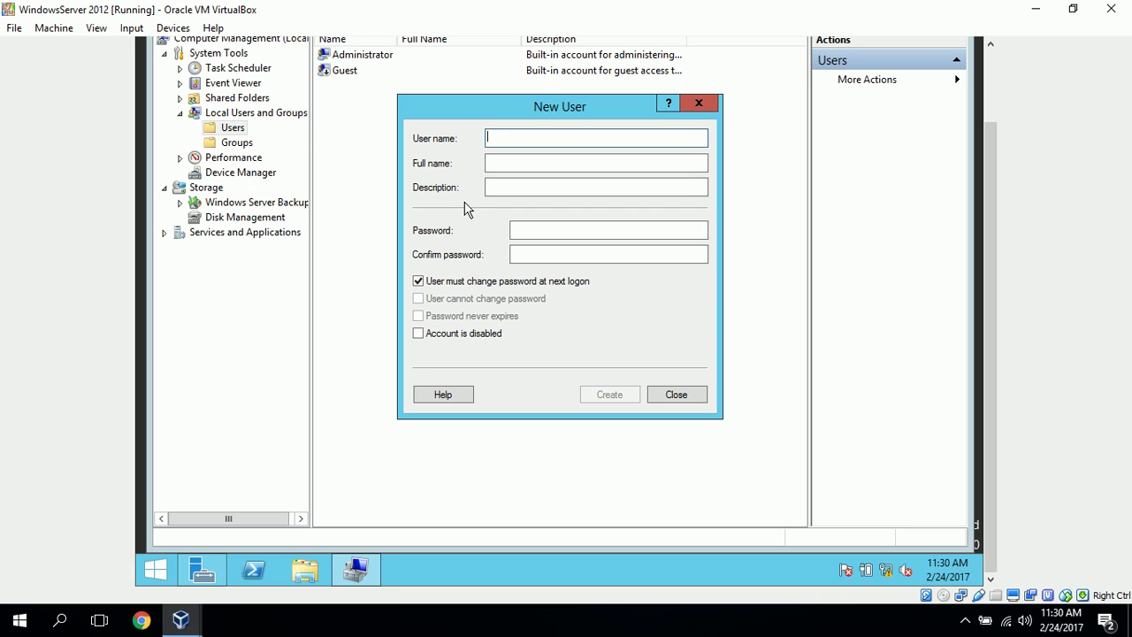
type("johnsmo")
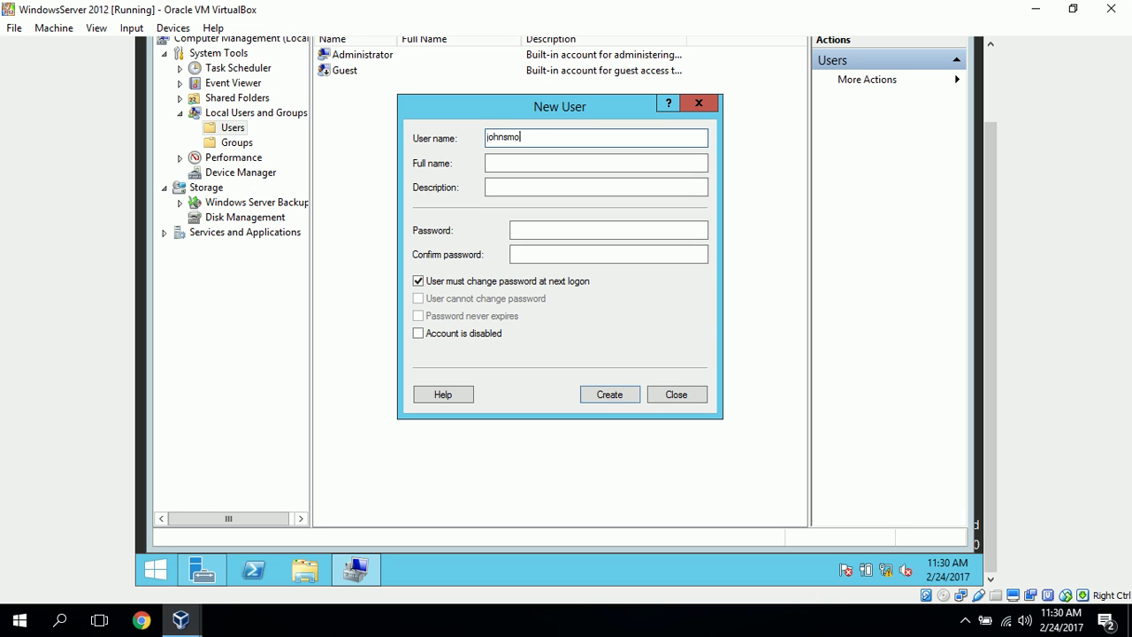
type("th")
key("BackSpace")
key("BackSpace")
key("BackSpace")
type("ot")
key("BackSpace")
key("BackSpace")
type("ith")
left_click(517, 165)
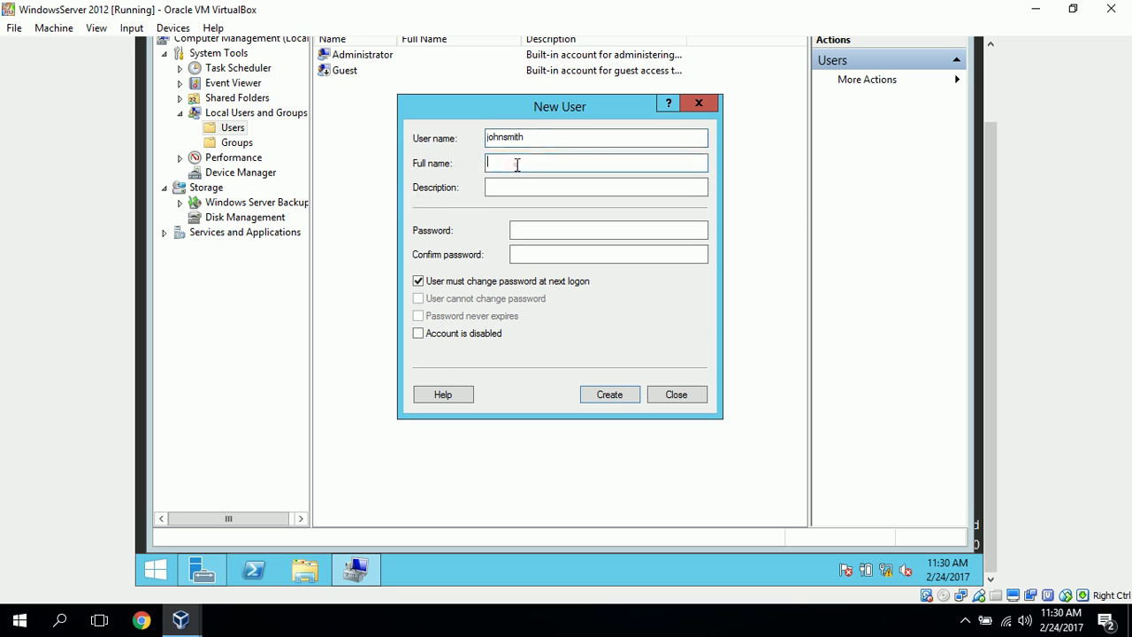
type("John Smith")
left_click(558, 188)
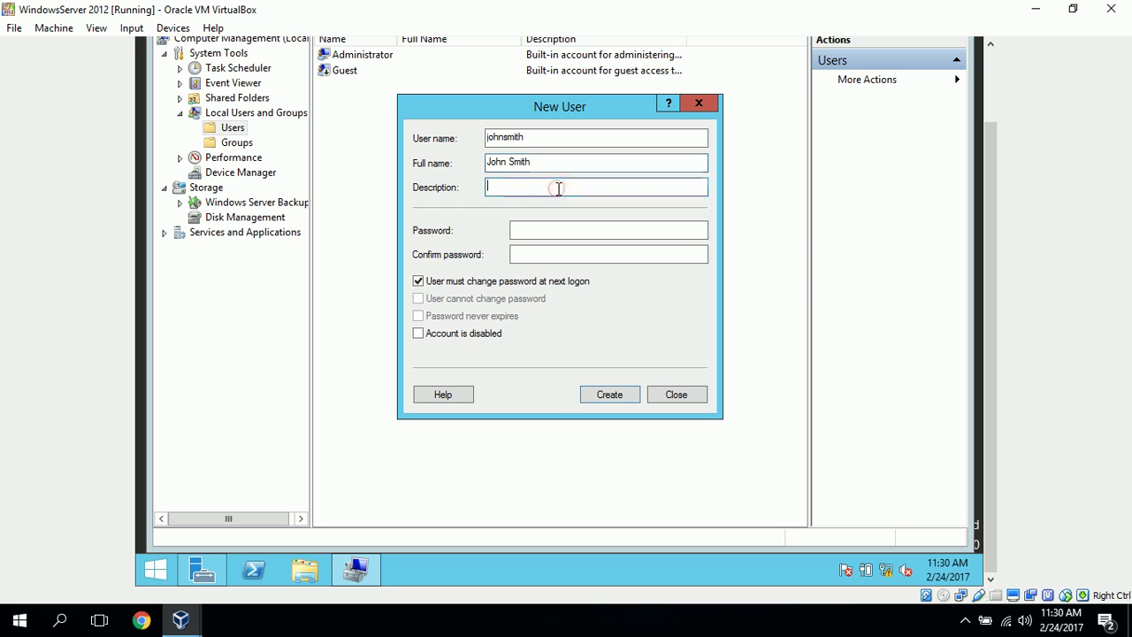
type("Manager")
Enter and confirm the account password, and clear 'User must change password at next logon'
left_click(575, 228)
type("•••••••")
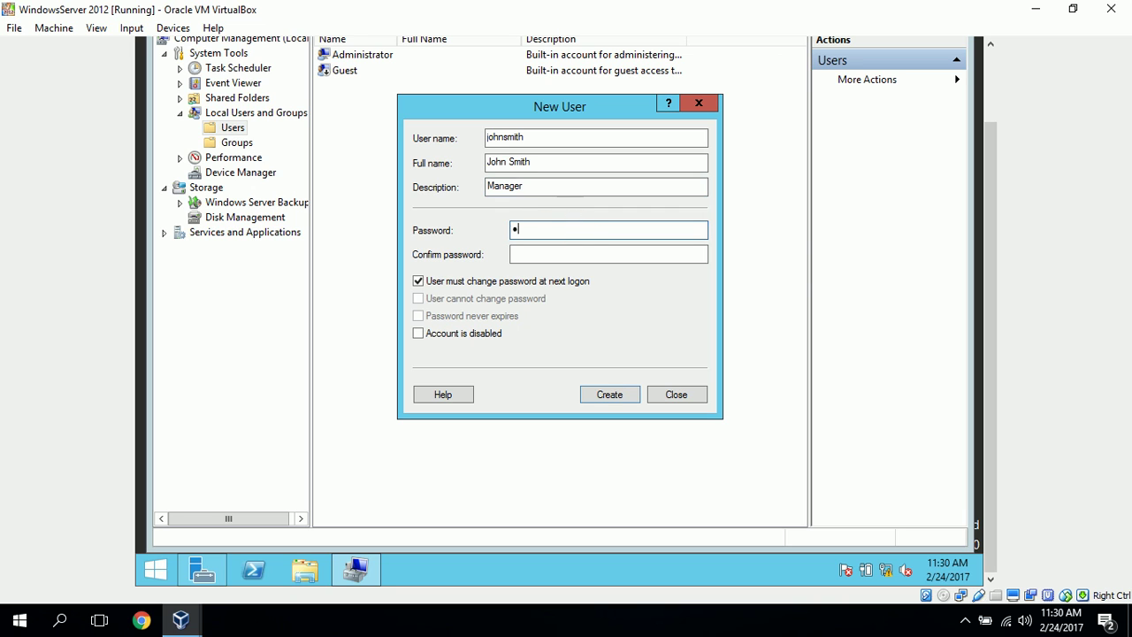
type("••••")
left_click(617, 255)
type("•••••••")
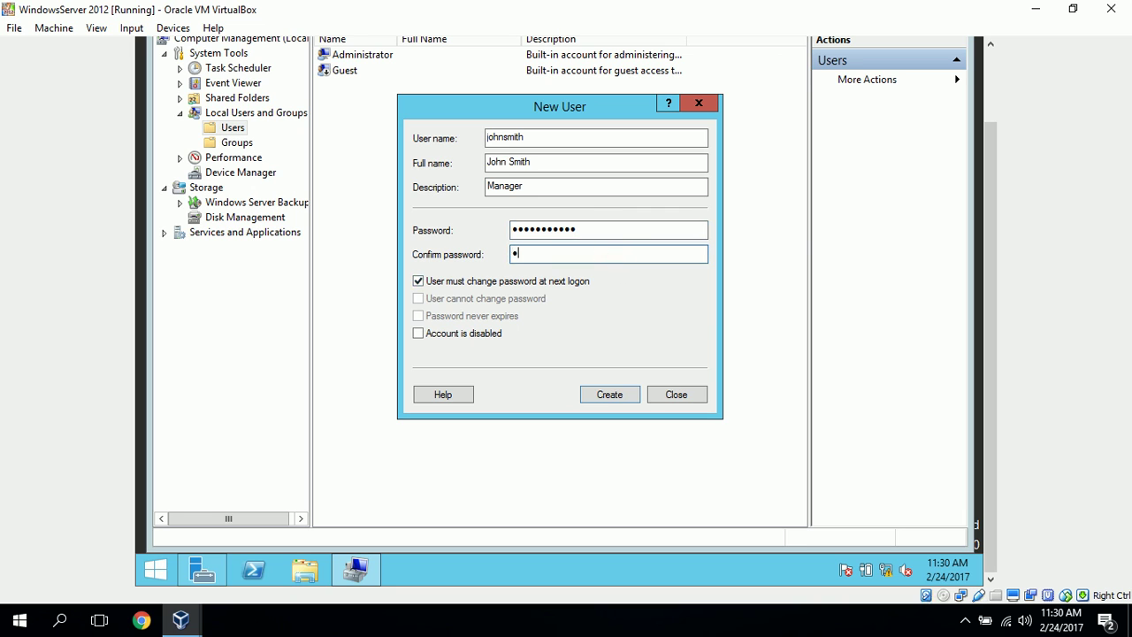
type("••••")
left_click(418, 282)
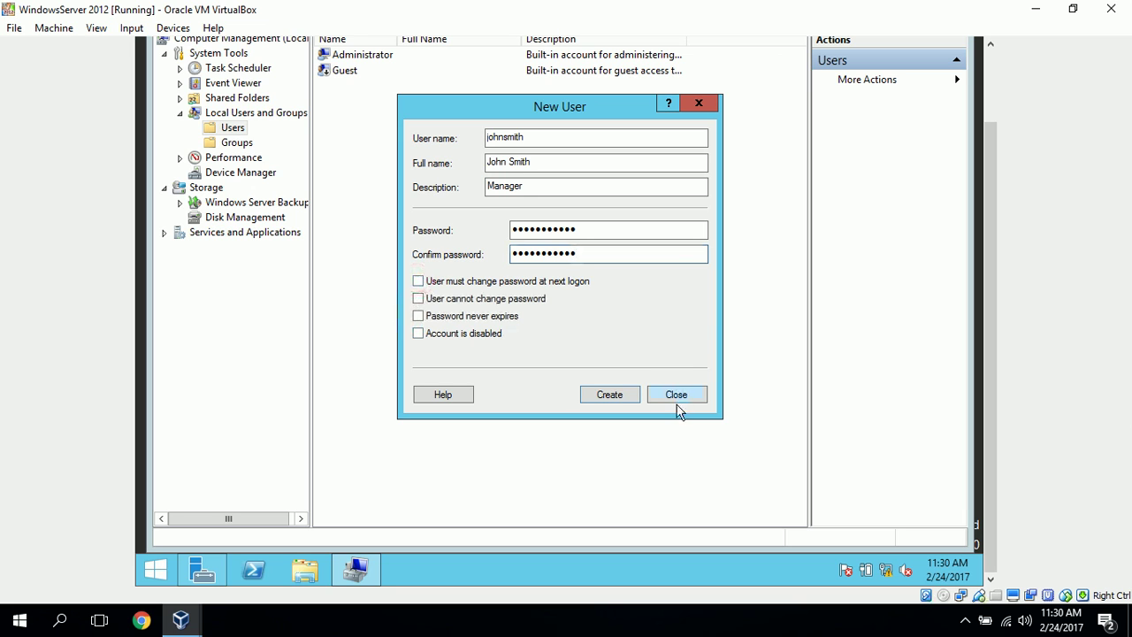
Create the Manager account, then enter the employee's user name, full name, and description 'Employee'
left_click(609, 394)
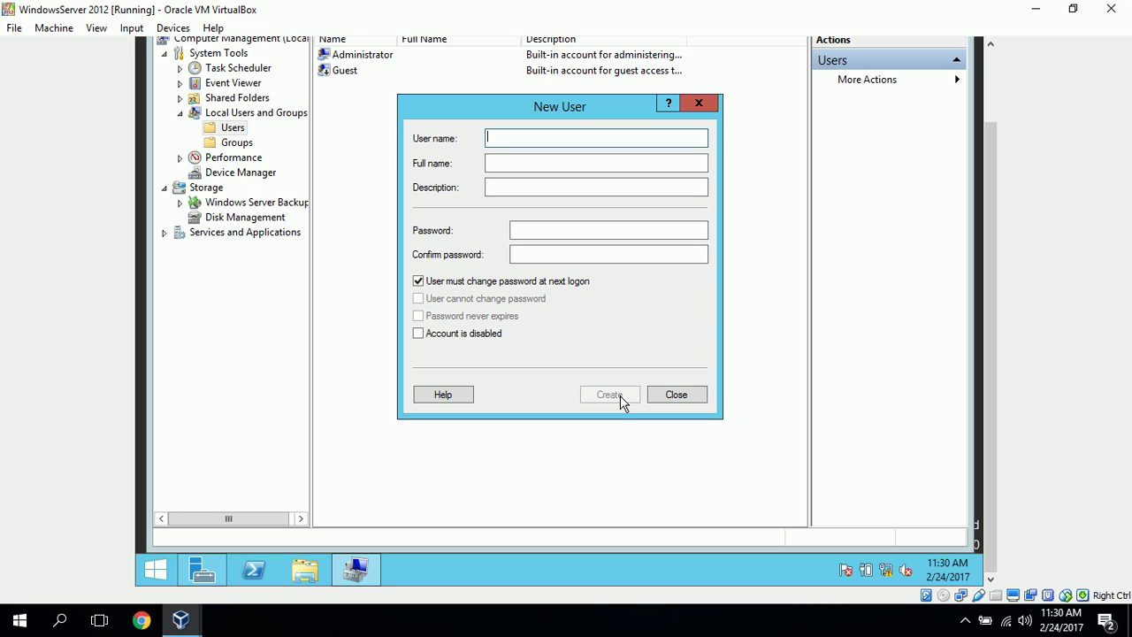
type("johndoe")
left_click(528, 162)
type("Jih")
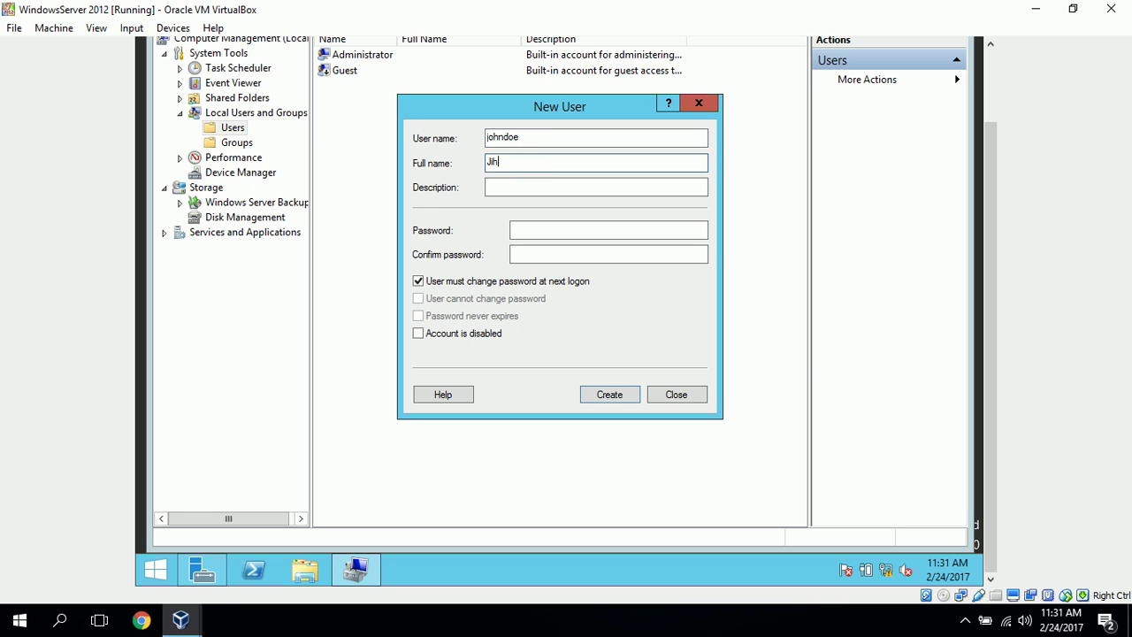
type("n")
key("BackSpace")
key("BackSpace")
key("BackSpace")
type("ohn Da")
key("BackSpace")
type("oe")
left_click(529, 187)
type("Employee")
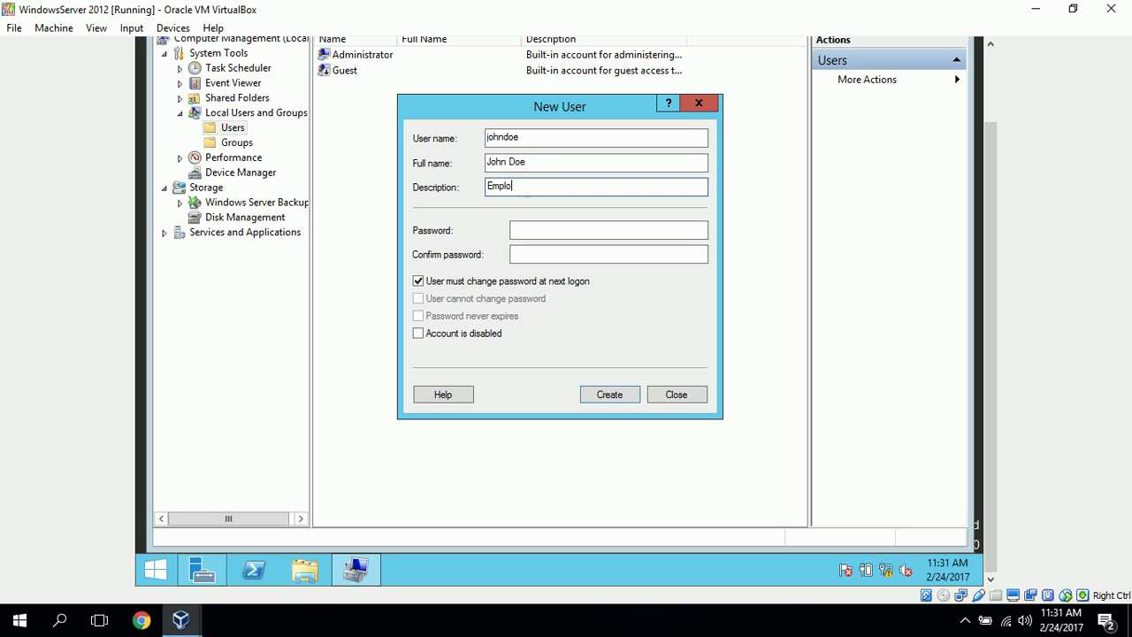
Set and confirm the Employee password, clear the forced password change, create the account and close the form
left_click(607, 230)
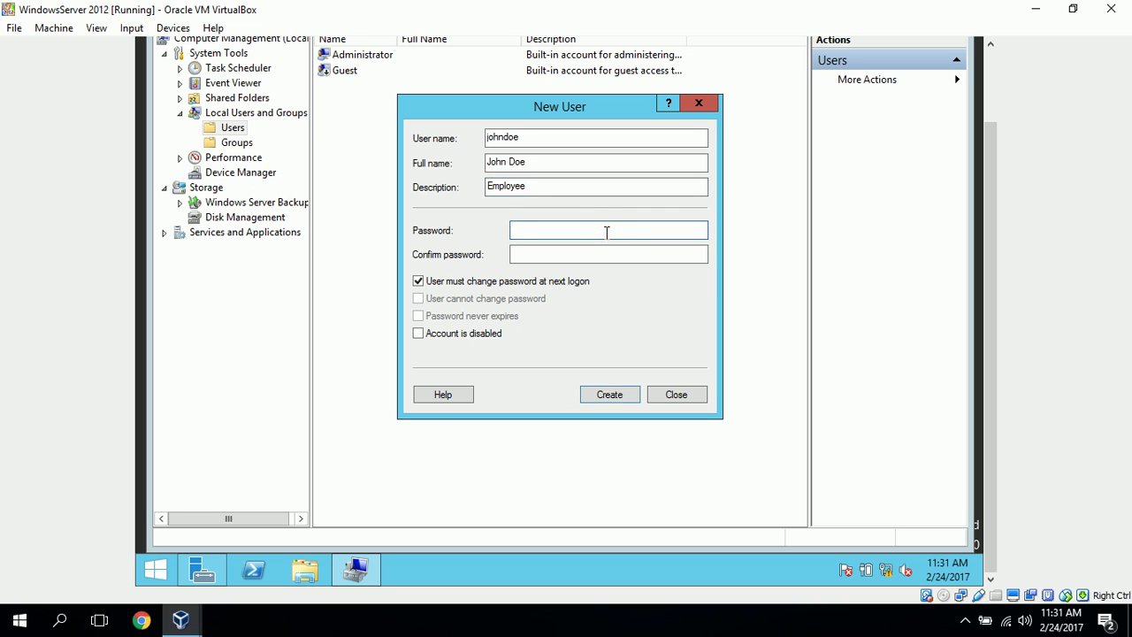
type("•••••••••••")
left_click(659, 252)
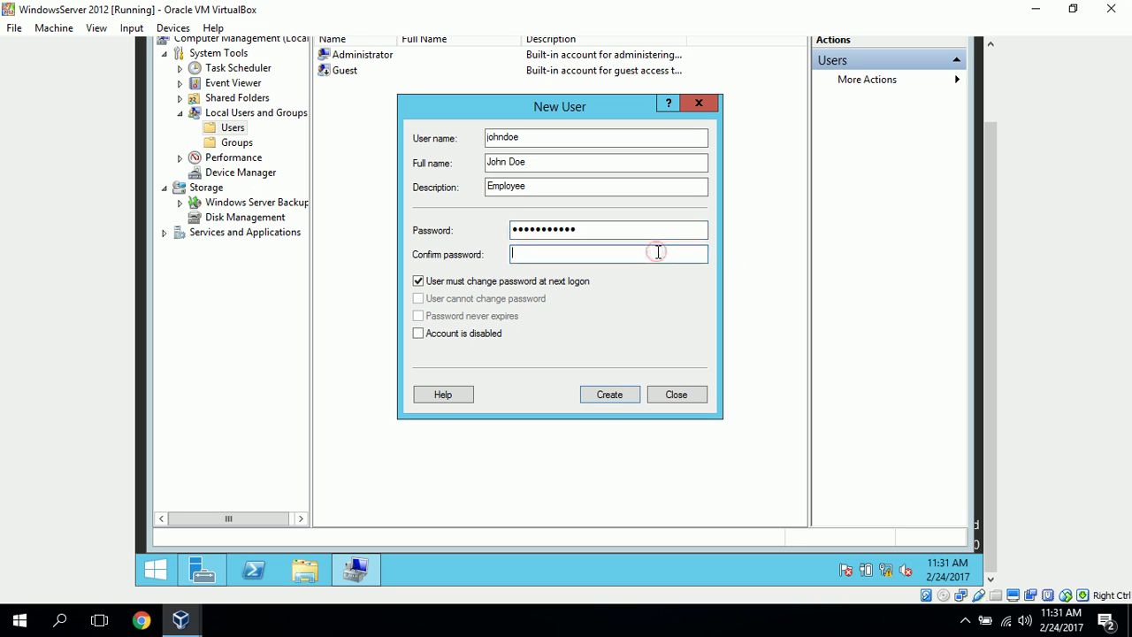
type("•••••••••••")
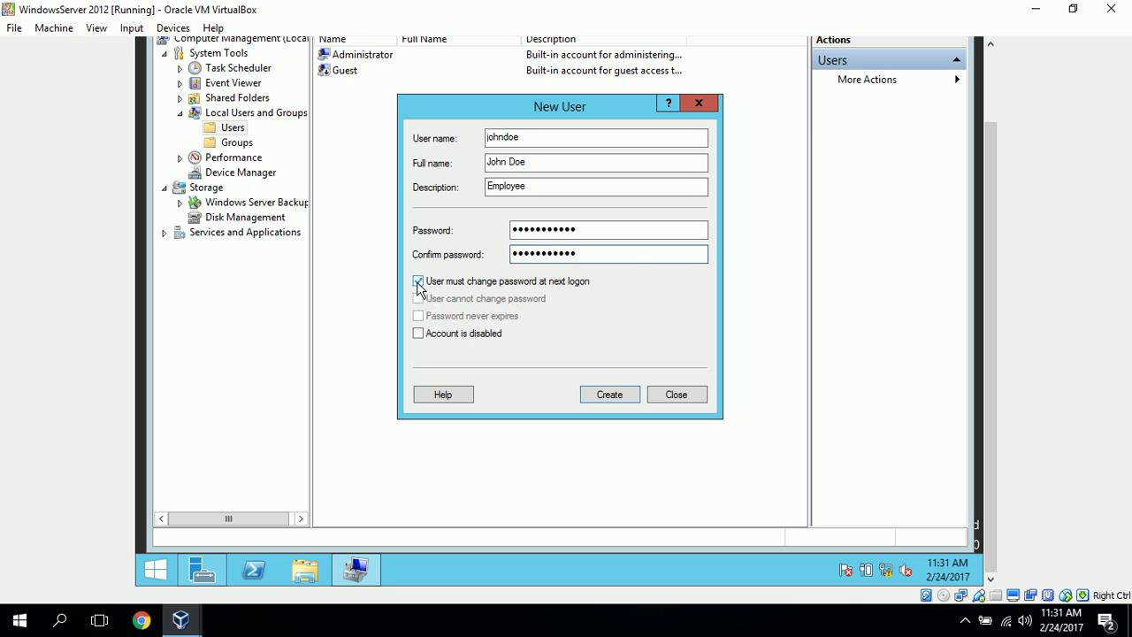
left_click(419, 282)
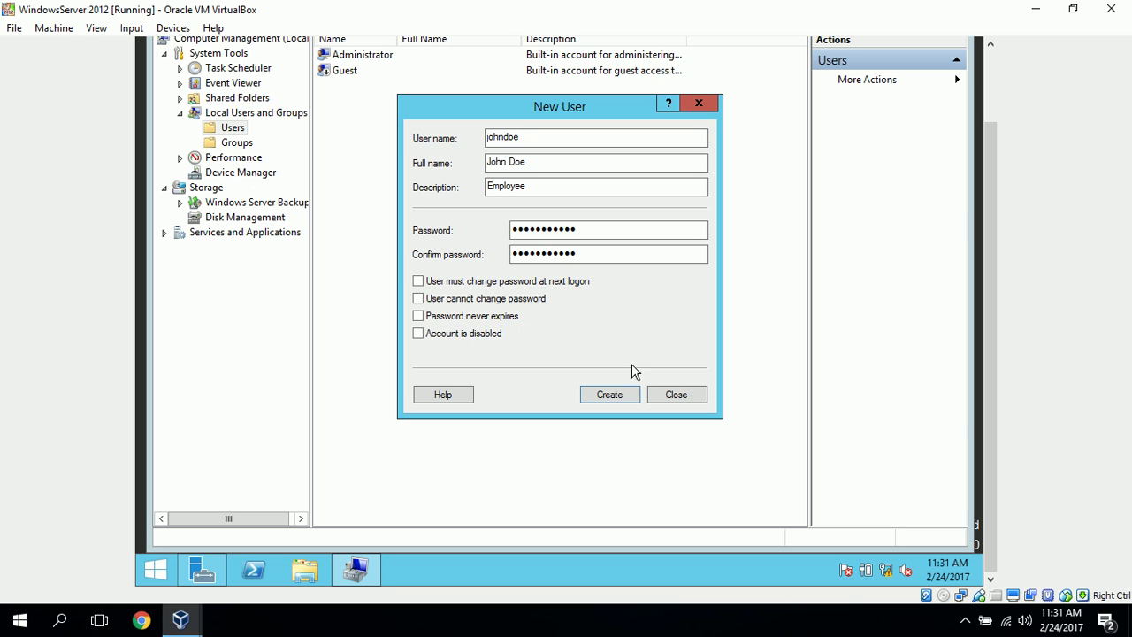
left_click(625, 400)
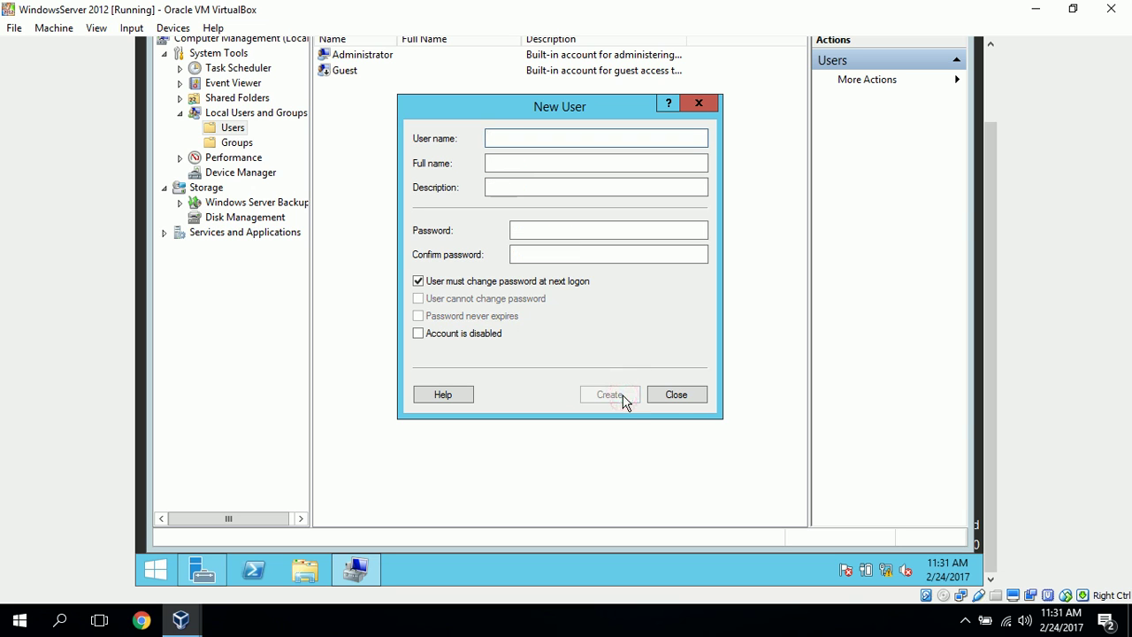
left_click(704, 396)
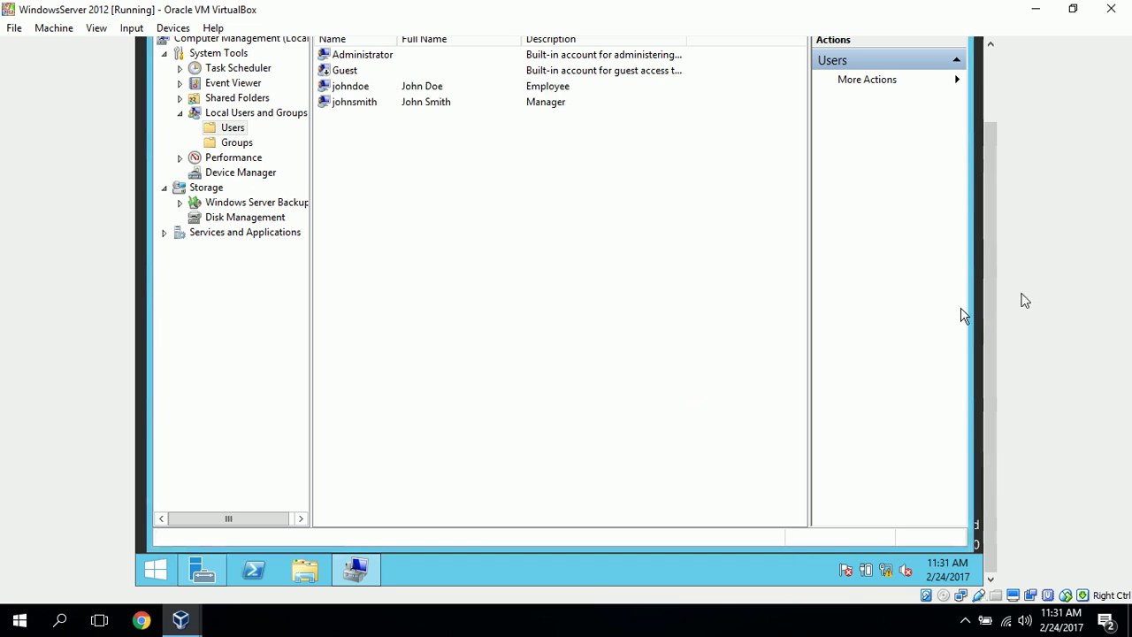
Close the Computer Management console to return to the Server Manager Dashboard
left_click_drag(991, 289, 986, 228)
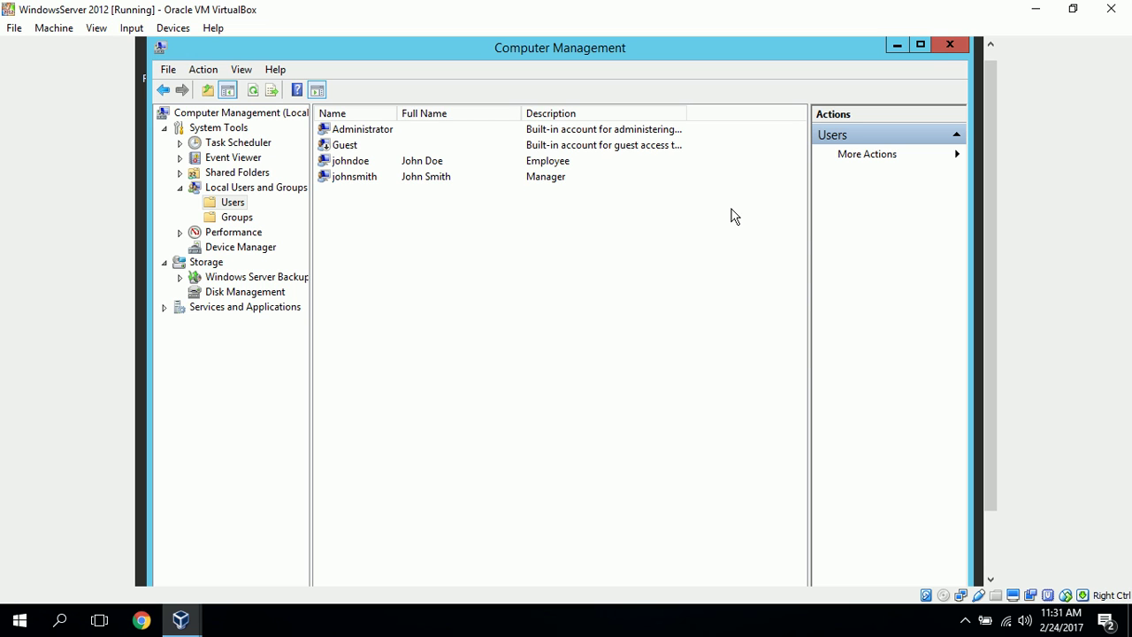
left_click(943, 45)
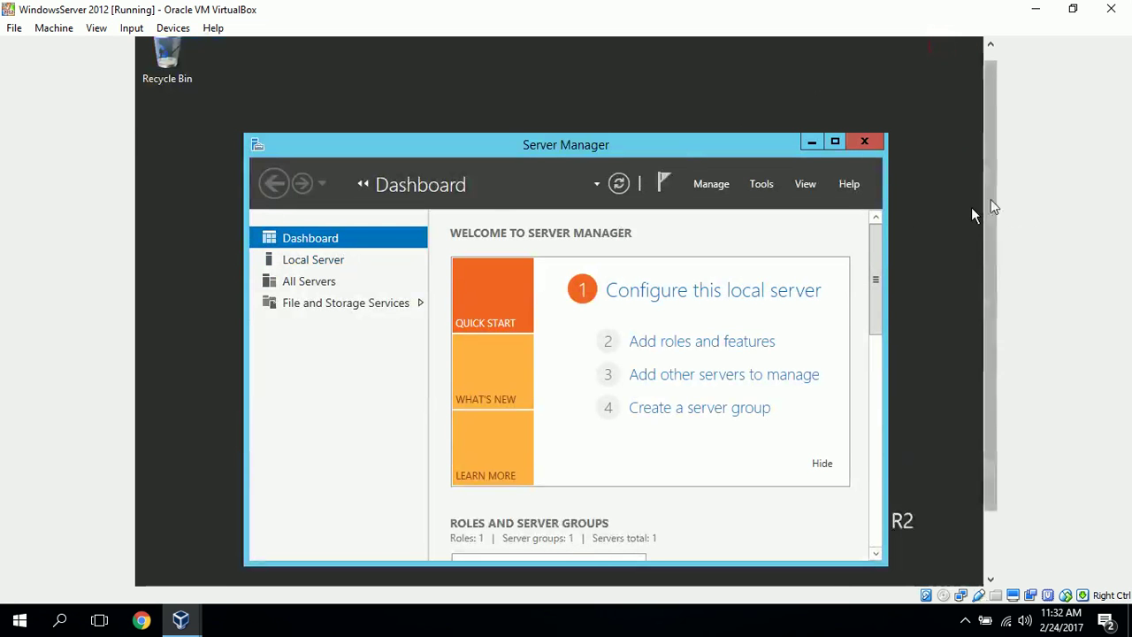
left_click_drag(991, 215, 1035, 407)
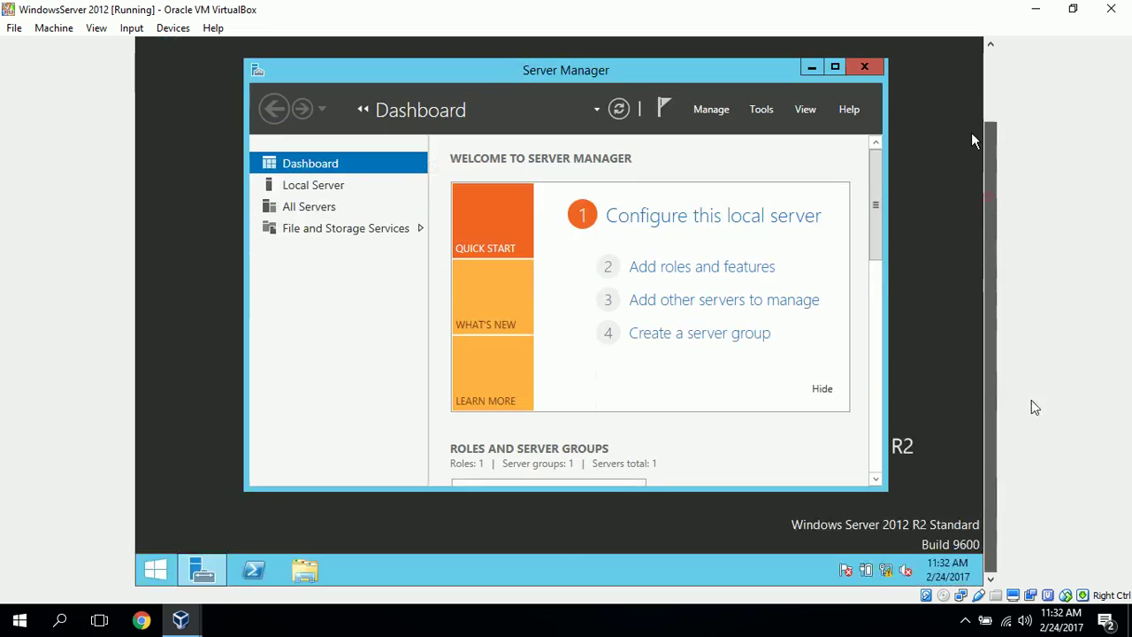
Open Local Disk (C:) in File Explorer and create a new folder named Shares
left_click(305, 573)
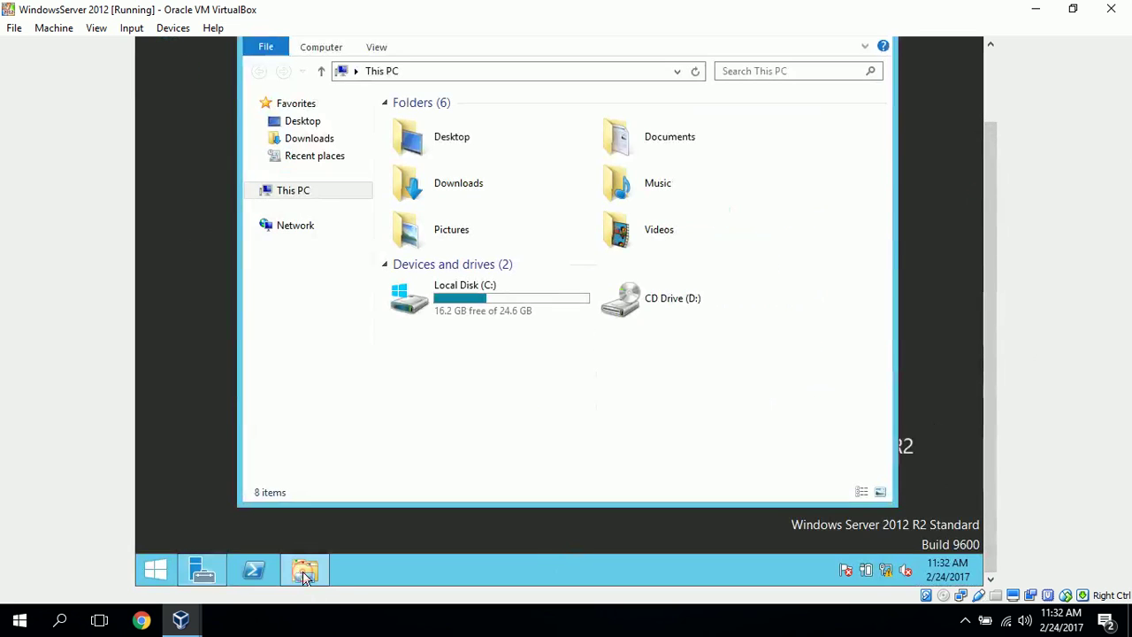
double_click(482, 308)
right_click(409, 276)
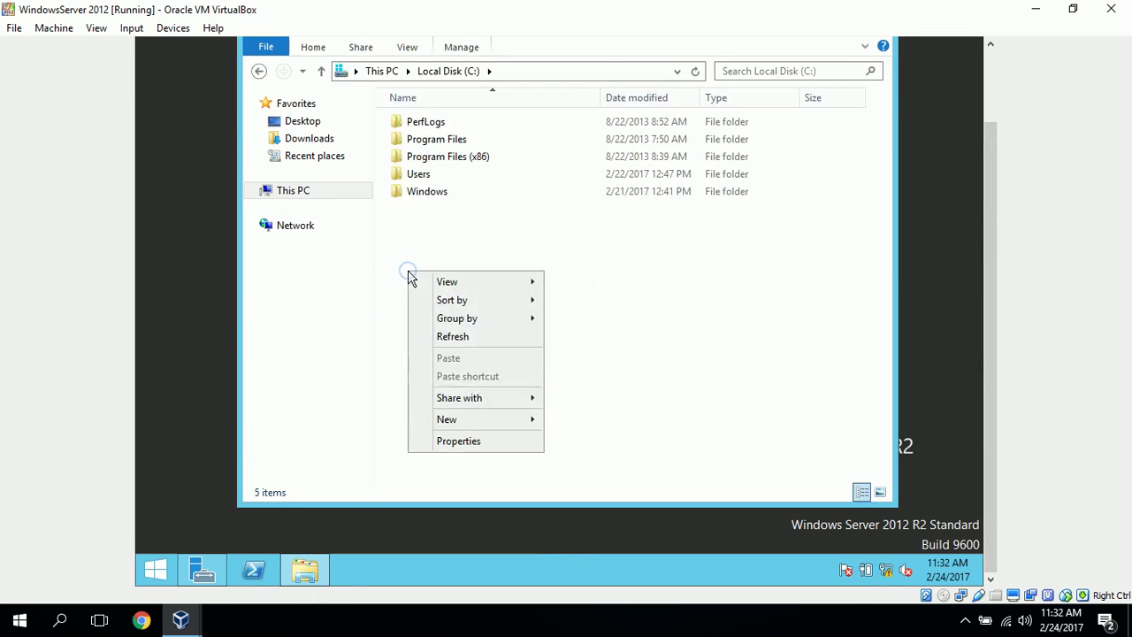
mouse_move(509, 422)
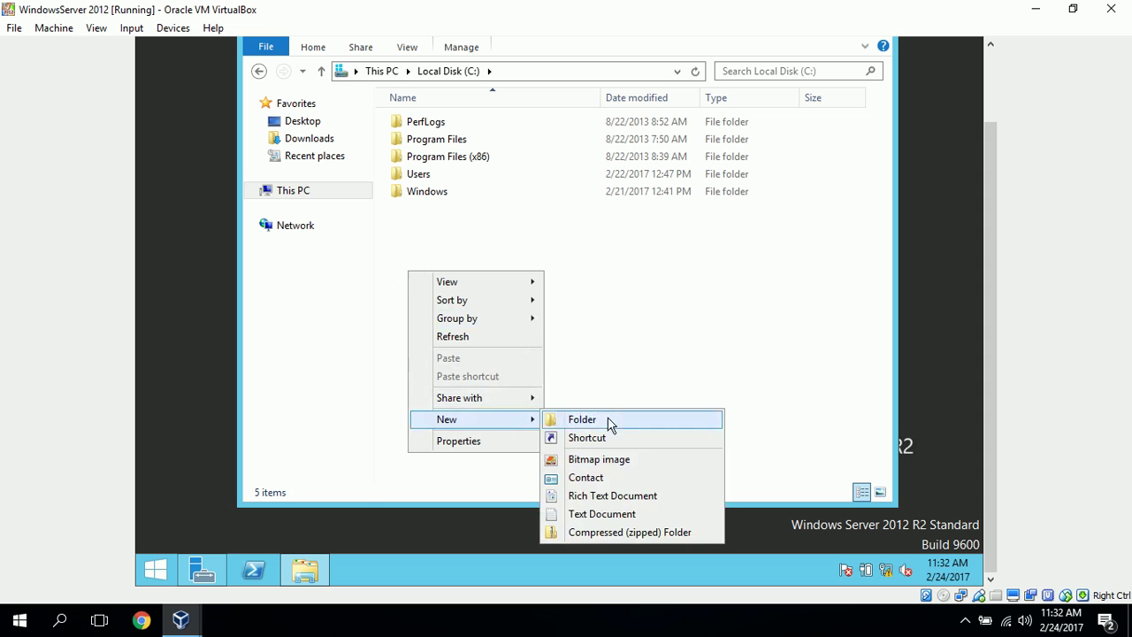
left_click(608, 421)
type("S")
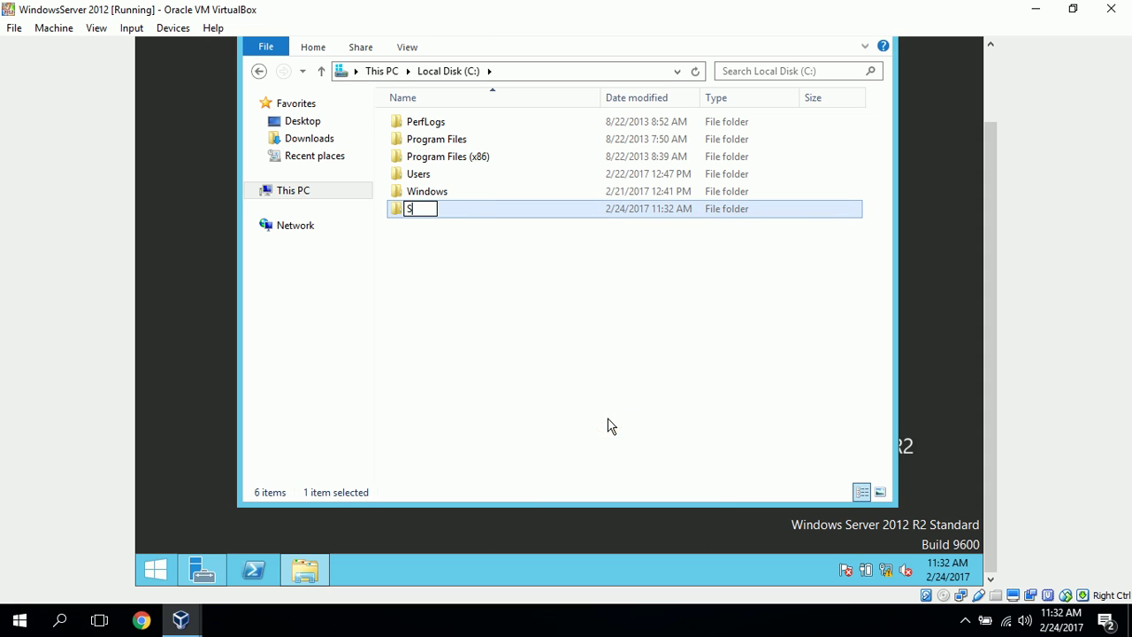
type("hares")
left_click(551, 380)
Inside the Shares folder, create a new folder named Project A
double_click(421, 212)
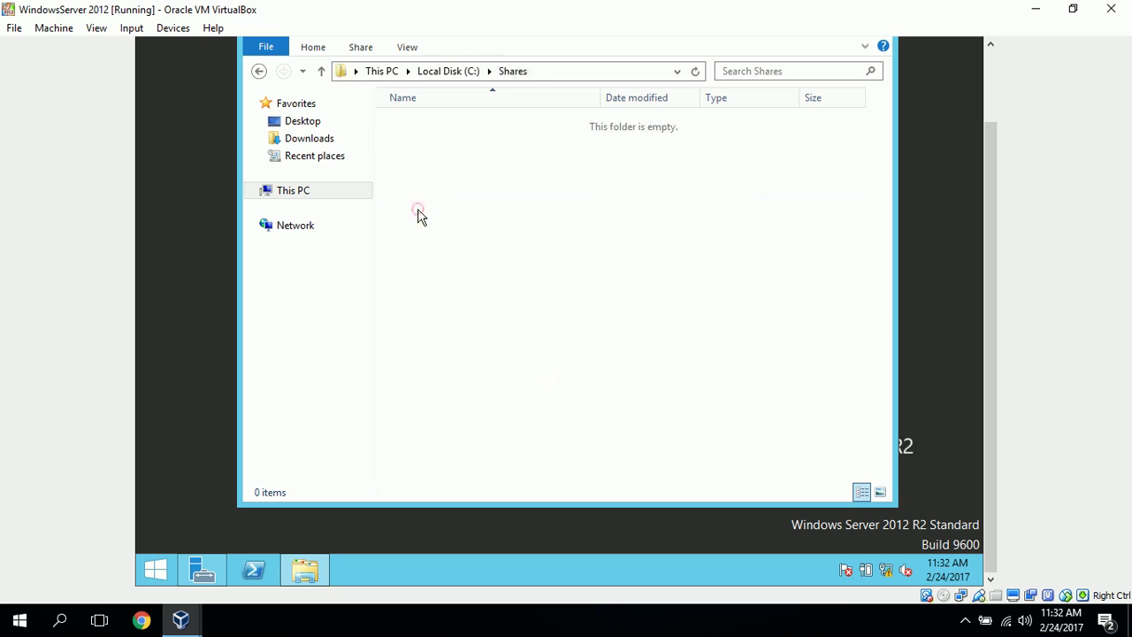
right_click(478, 220)
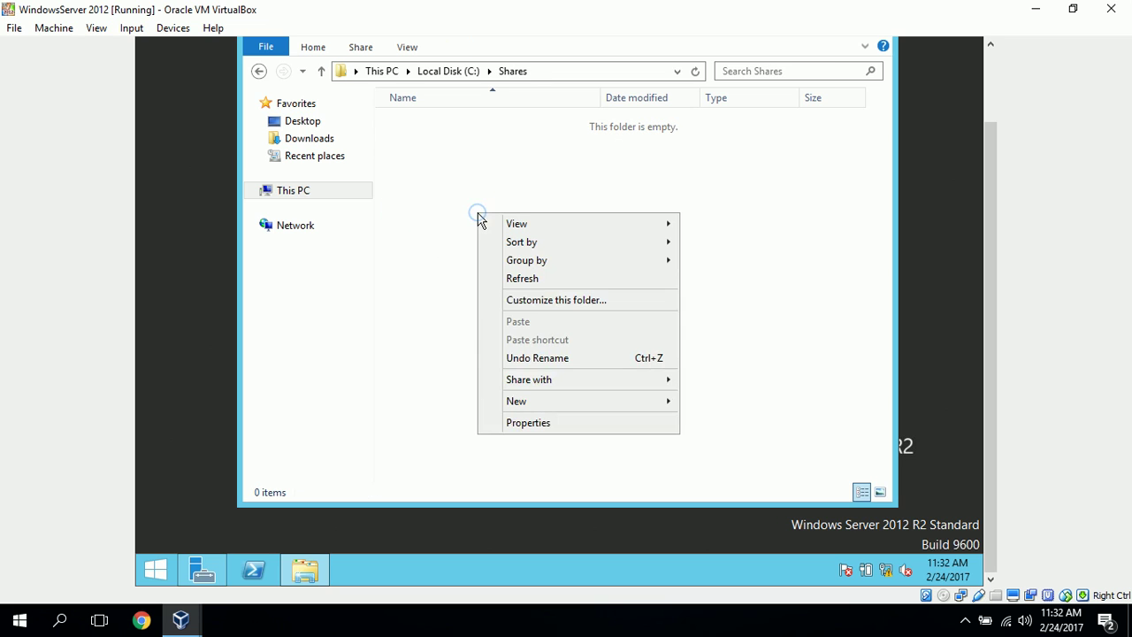
mouse_move(598, 381)
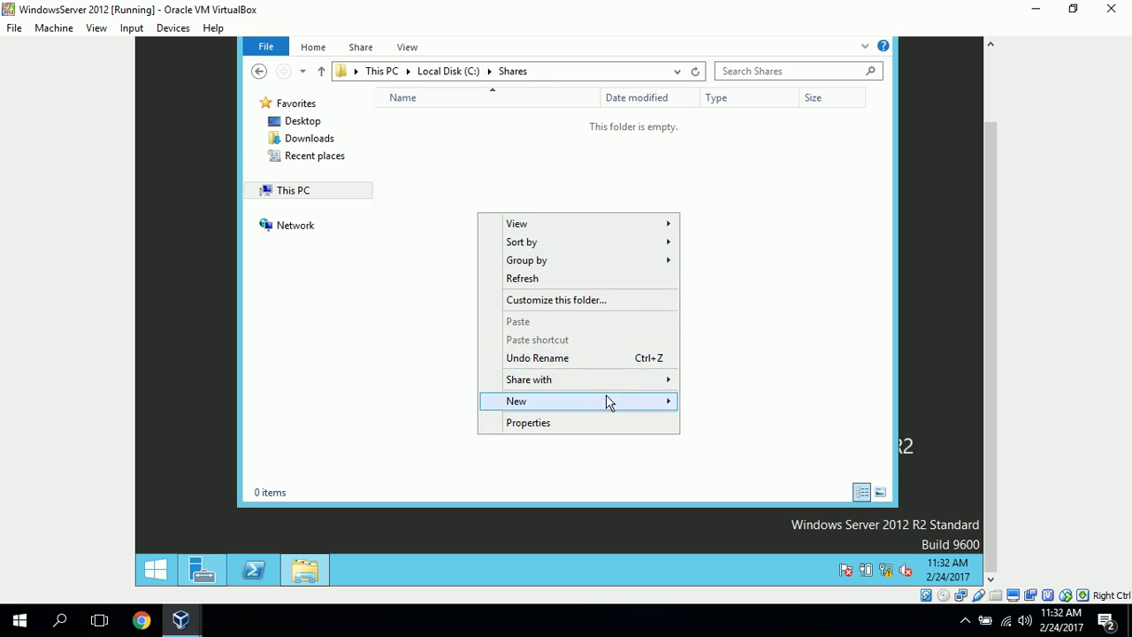
left_click(721, 402)
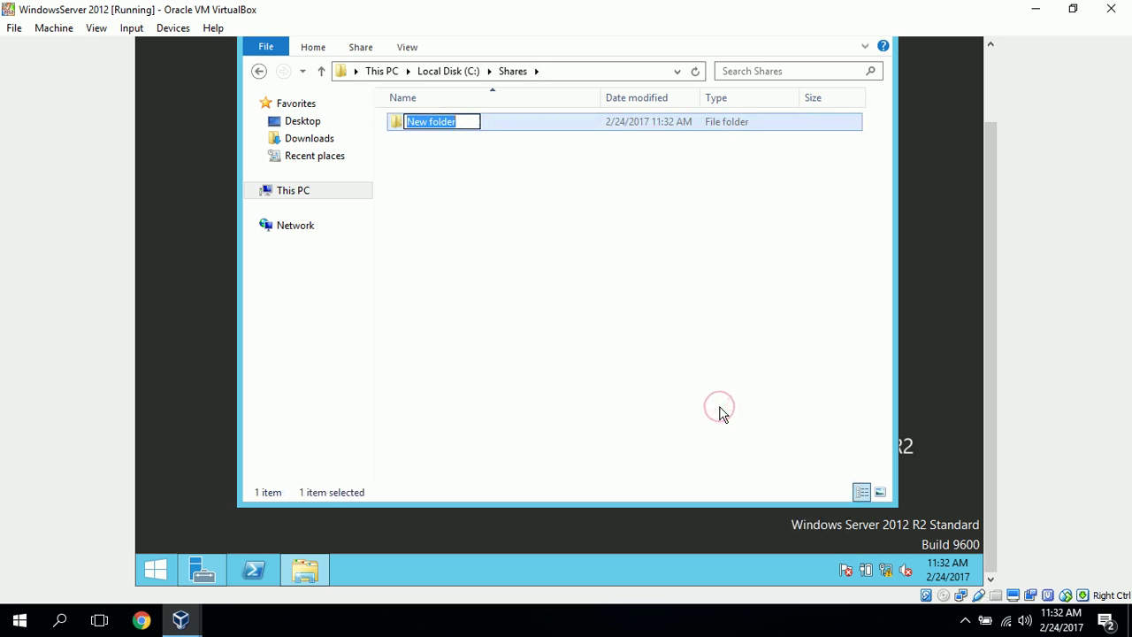
type("Pr")
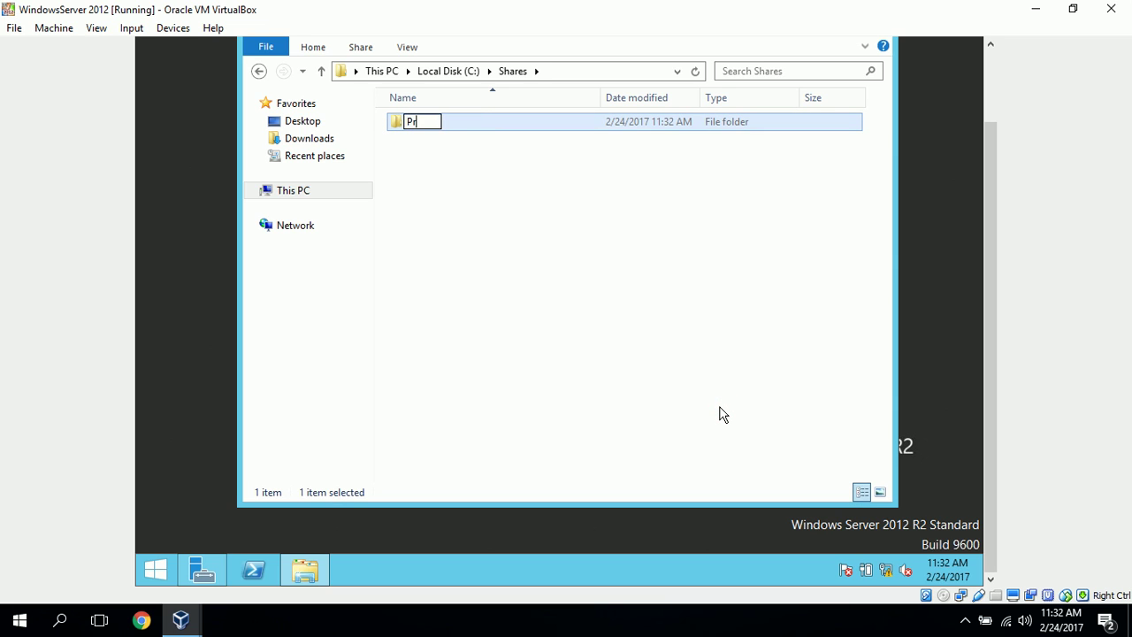
type("oject A")
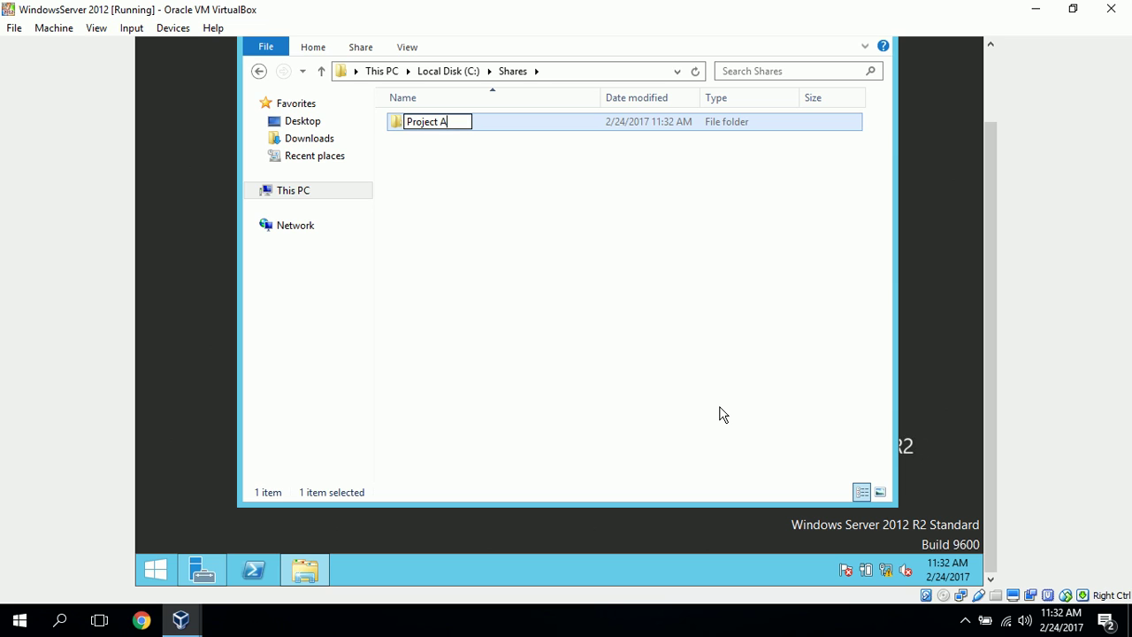
left_click(617, 365)
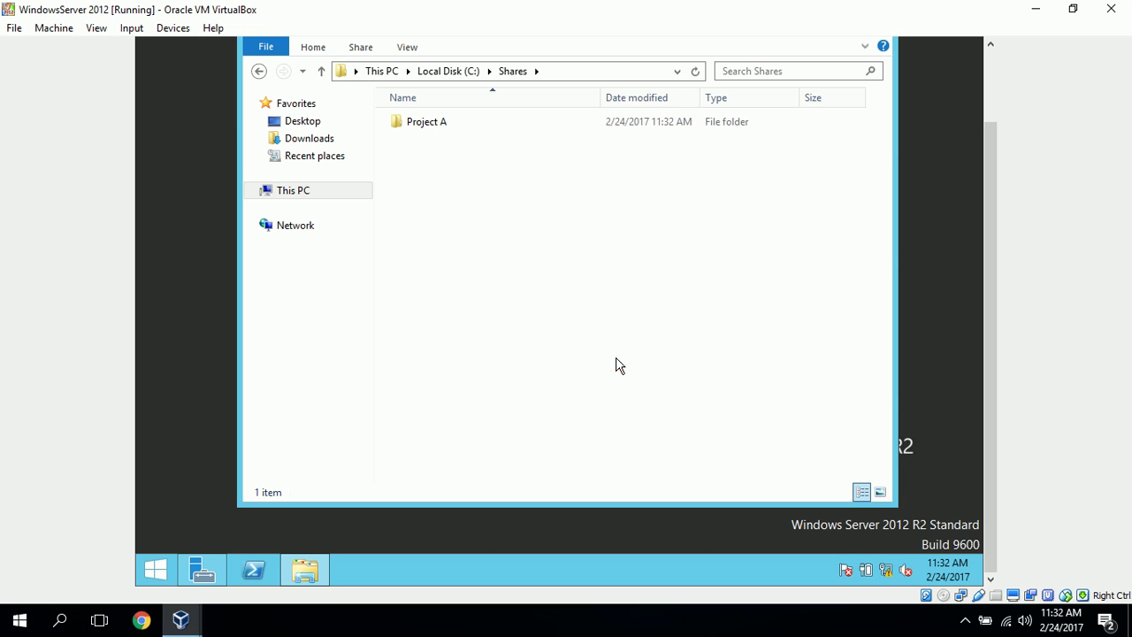
Open the permissions editor on the Security tab of Project A's properties
left_click(420, 125)
right_click(420, 126)
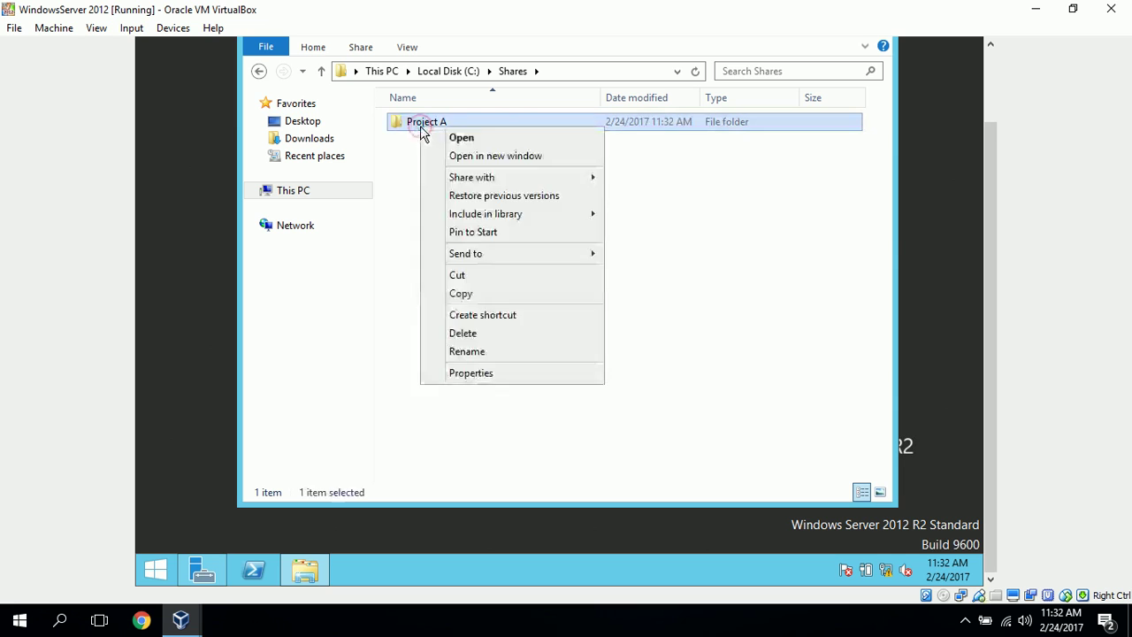
left_click(552, 378)
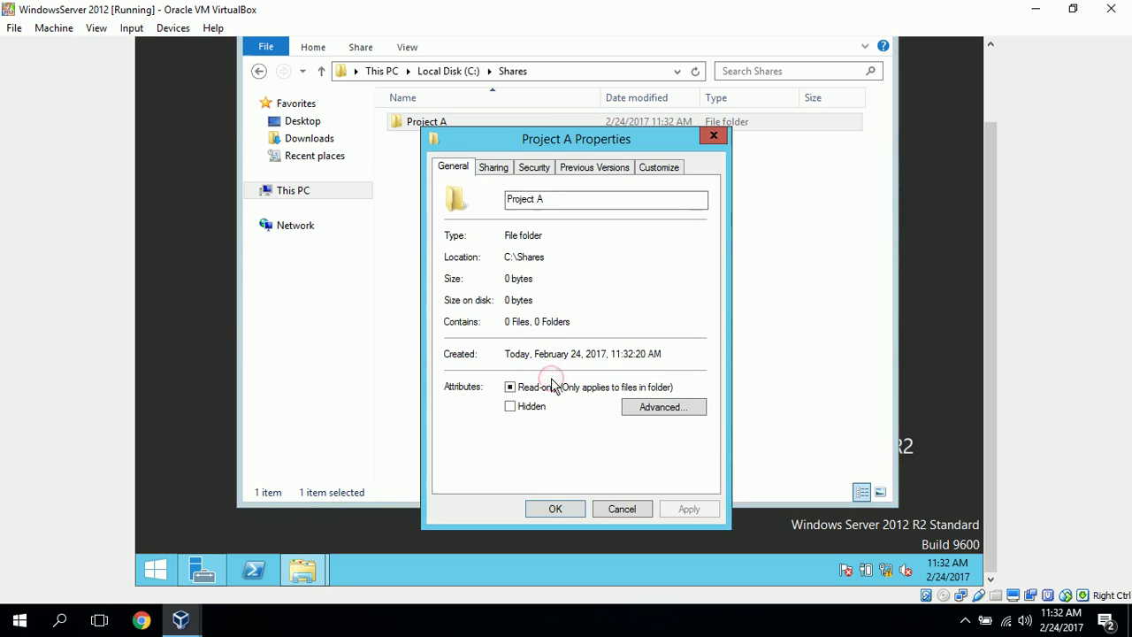
left_click(538, 167)
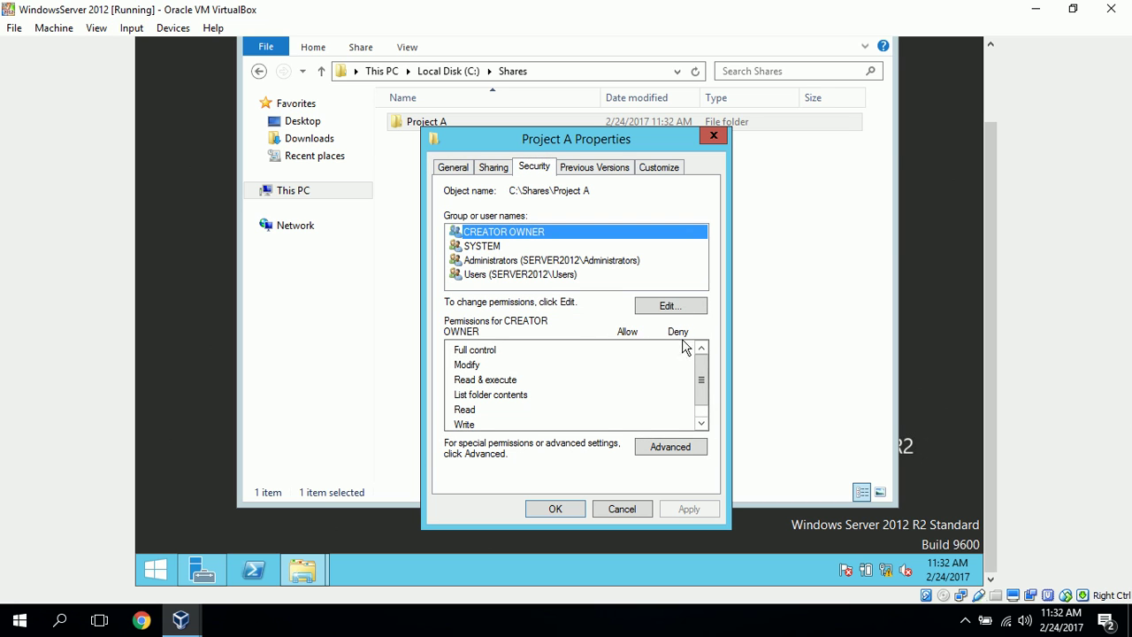
left_click(680, 307)
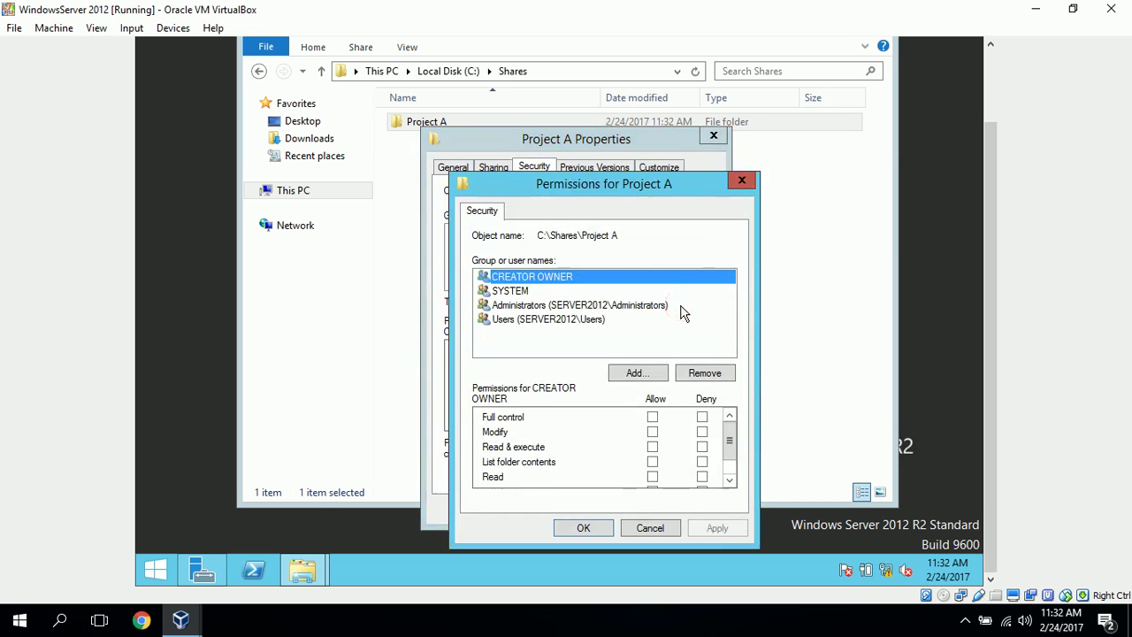
Add the Manager and Employee accounts to the folder's permissions, checking each name
left_click(635, 373)
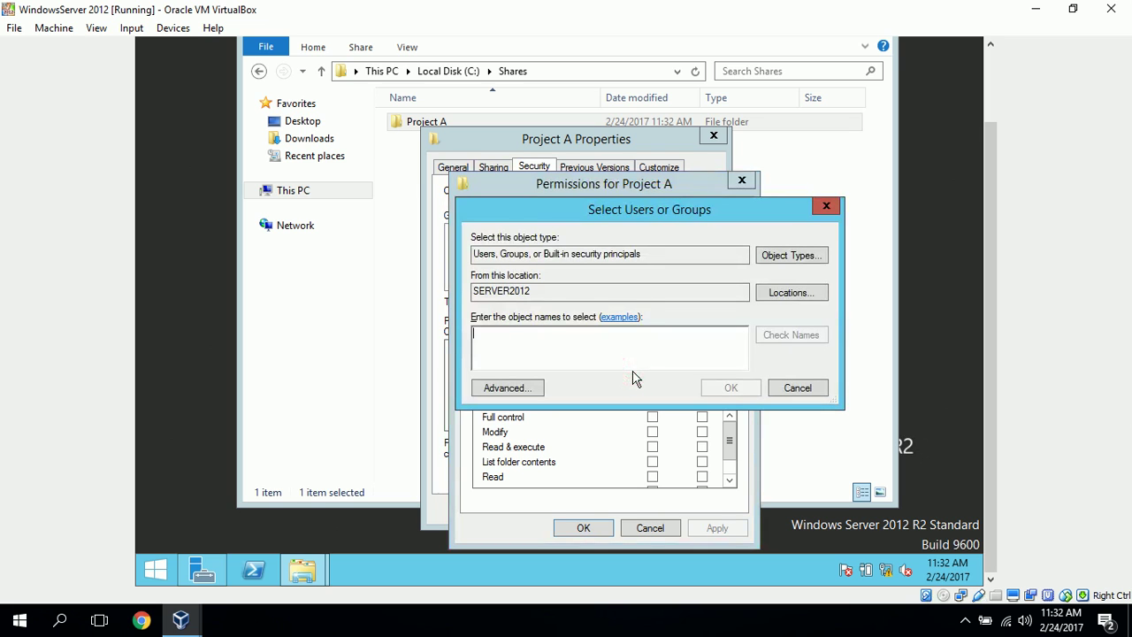
type("johnsmith")
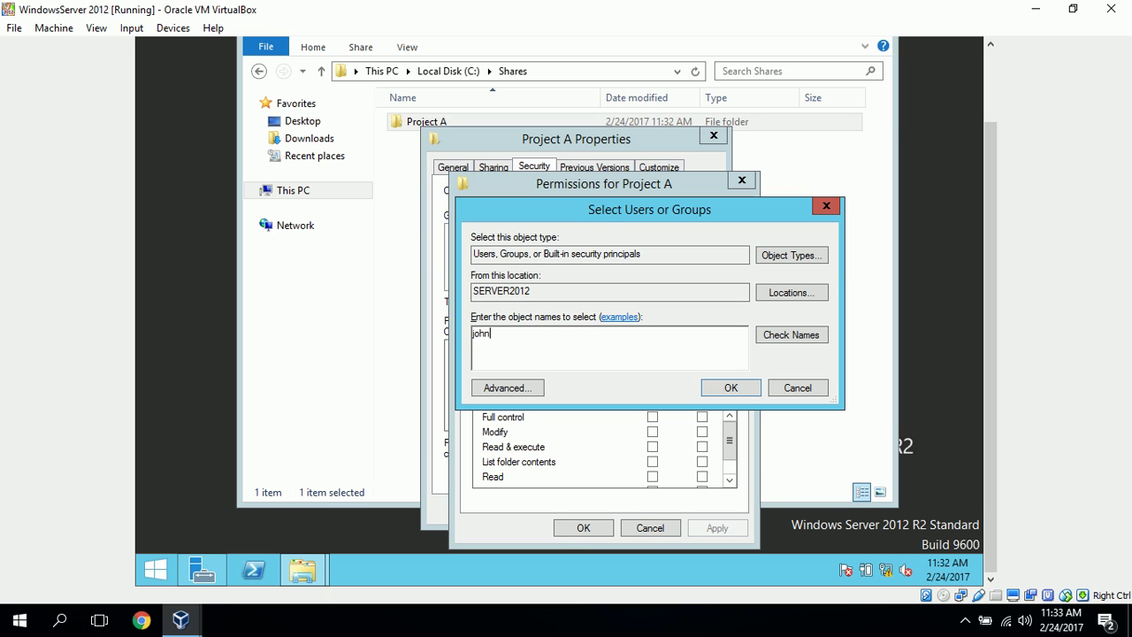
left_click(802, 336)
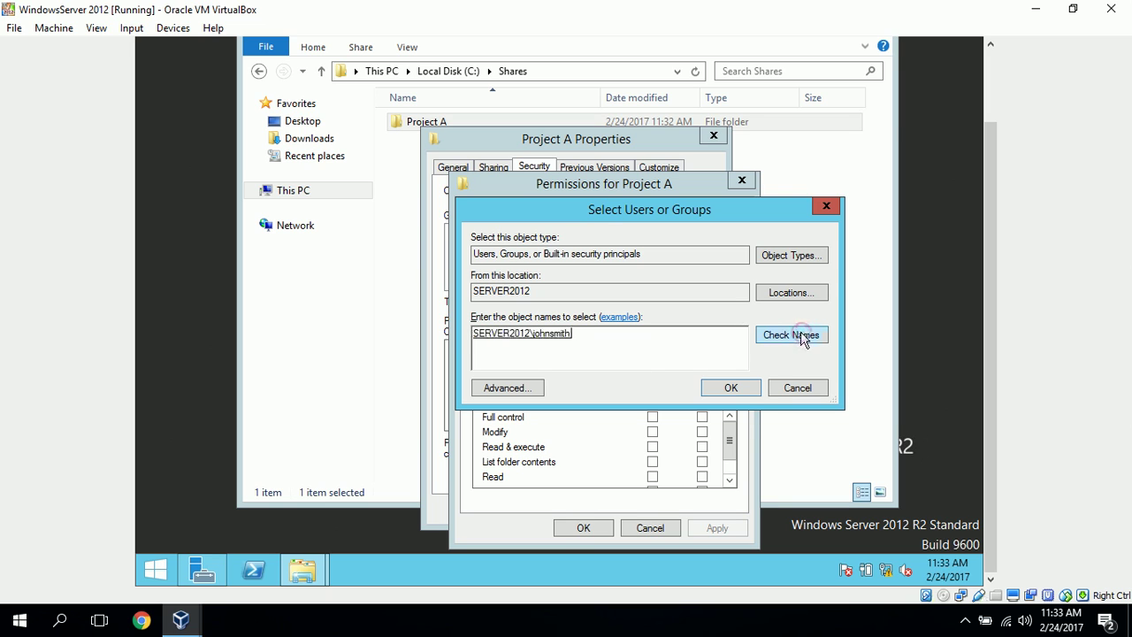
left_click(731, 389)
left_click(643, 375)
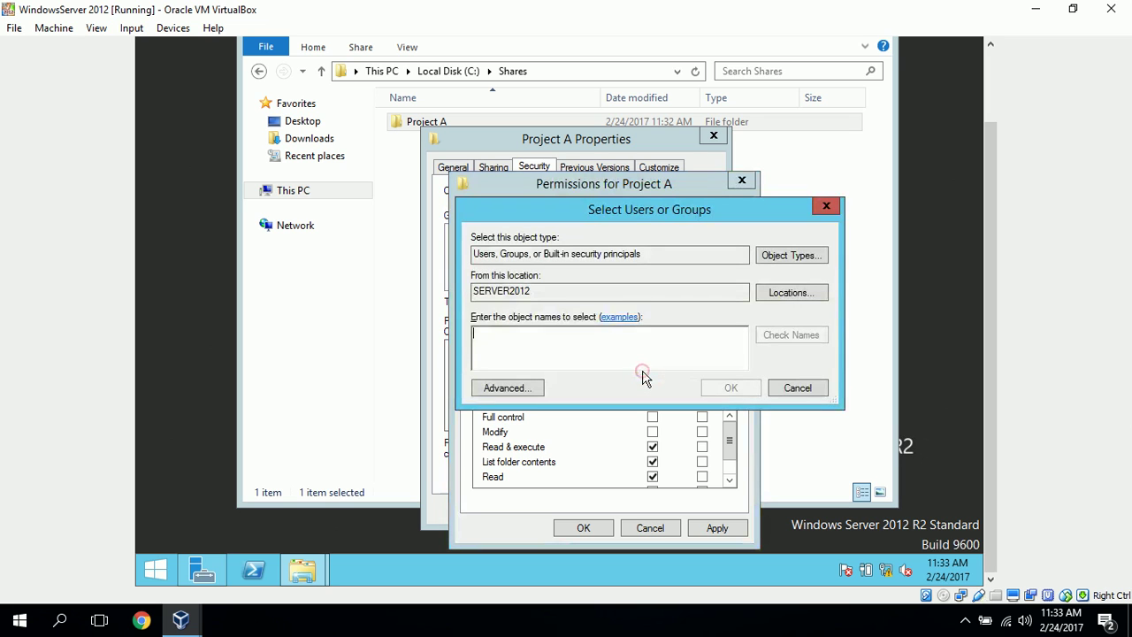
type("johndoe")
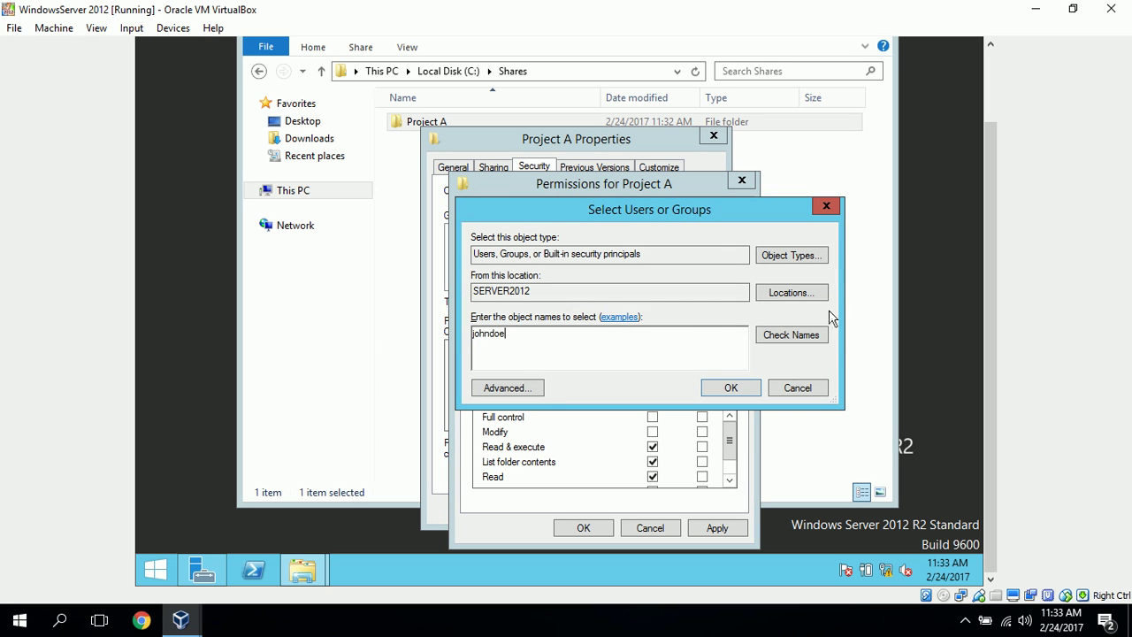
left_click(815, 334)
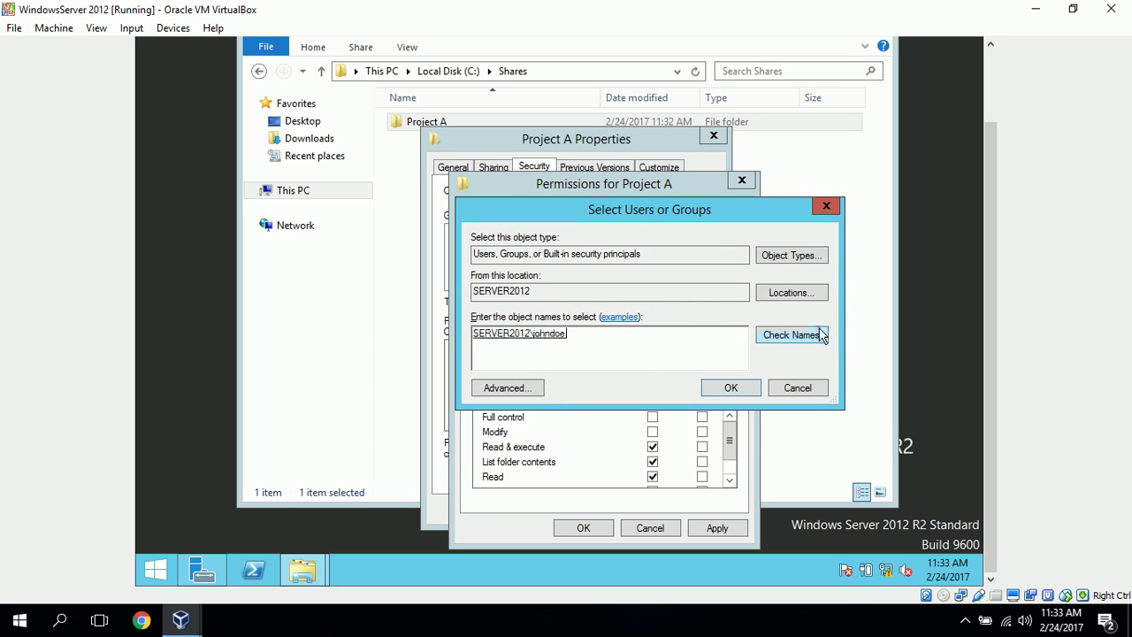
left_click(743, 393)
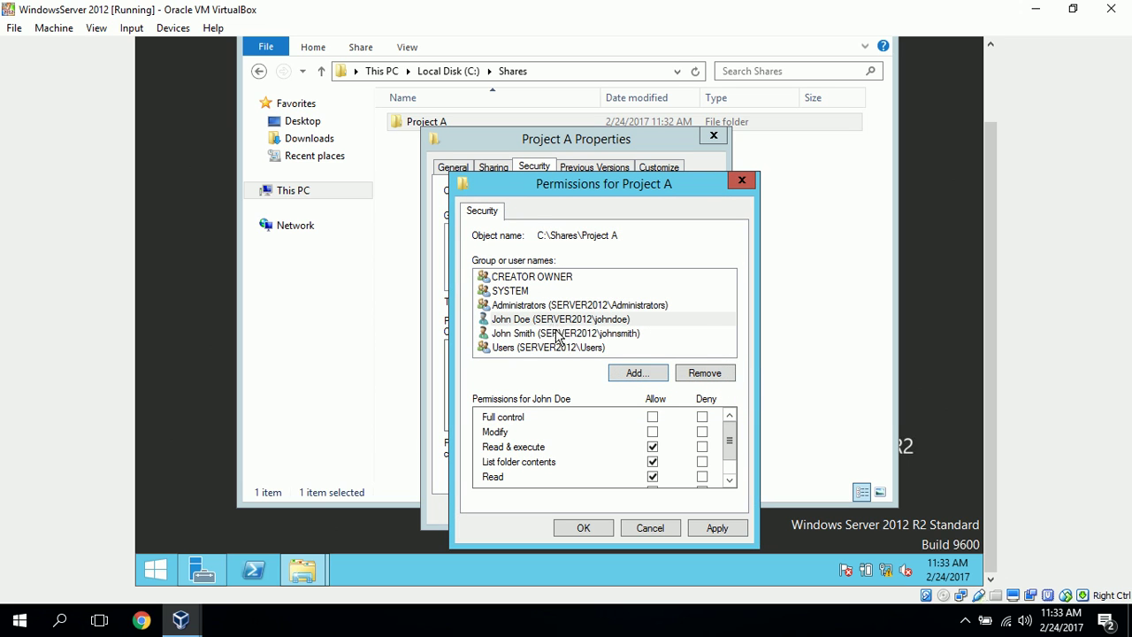
Allow Modify for the editing user on Project A and apply the change
left_click(556, 333)
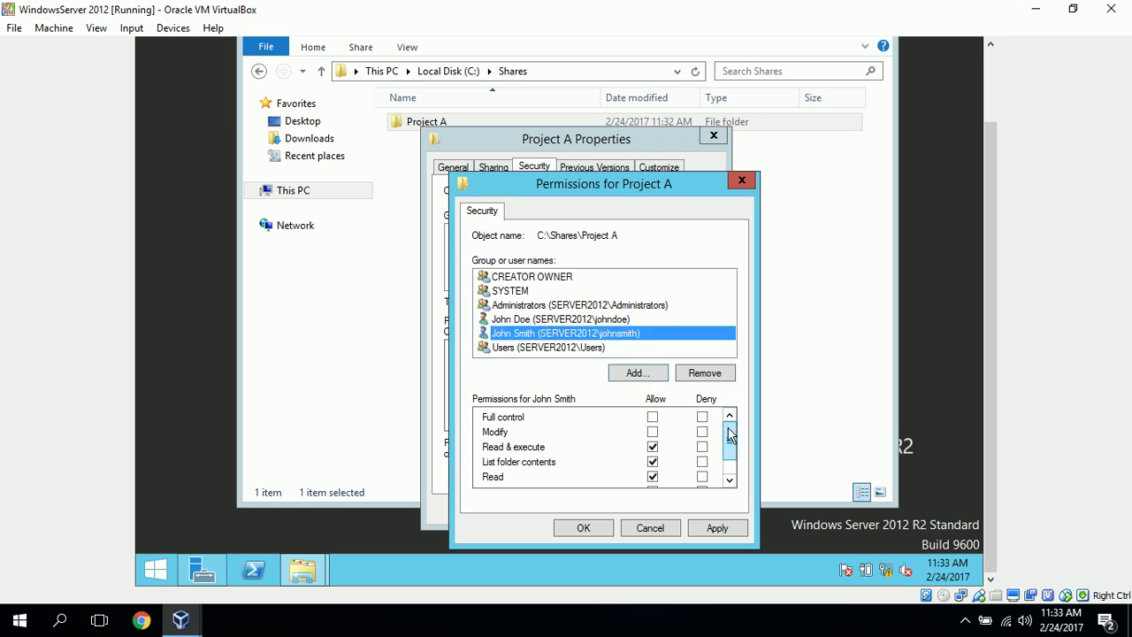
left_click_drag(731, 433, 736, 391)
left_click(653, 433)
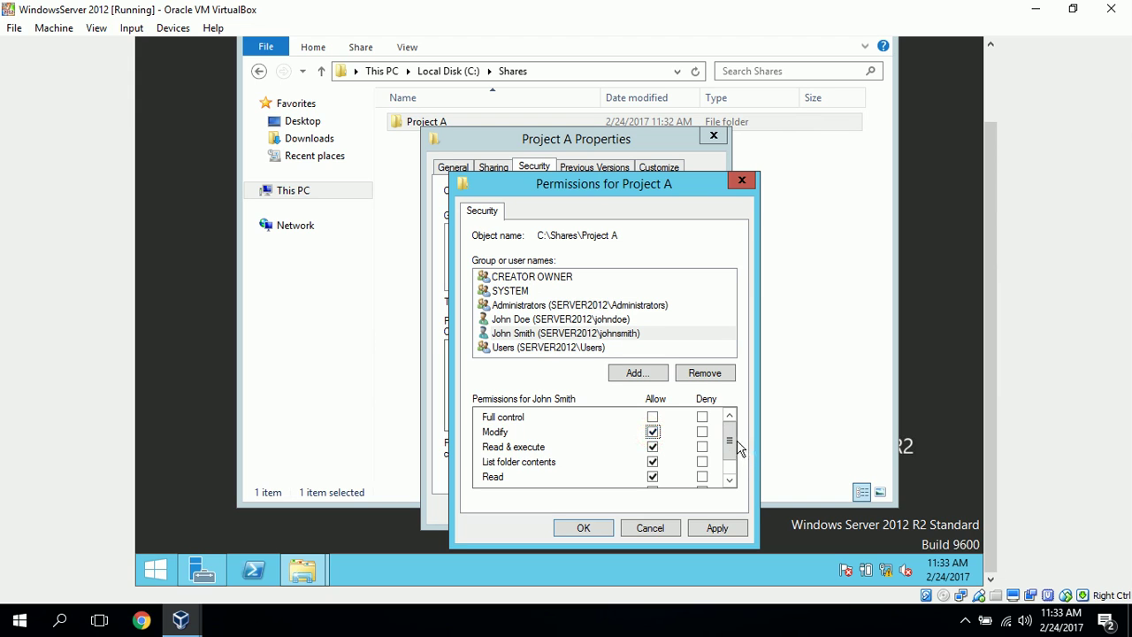
left_click_drag(731, 440, 740, 496)
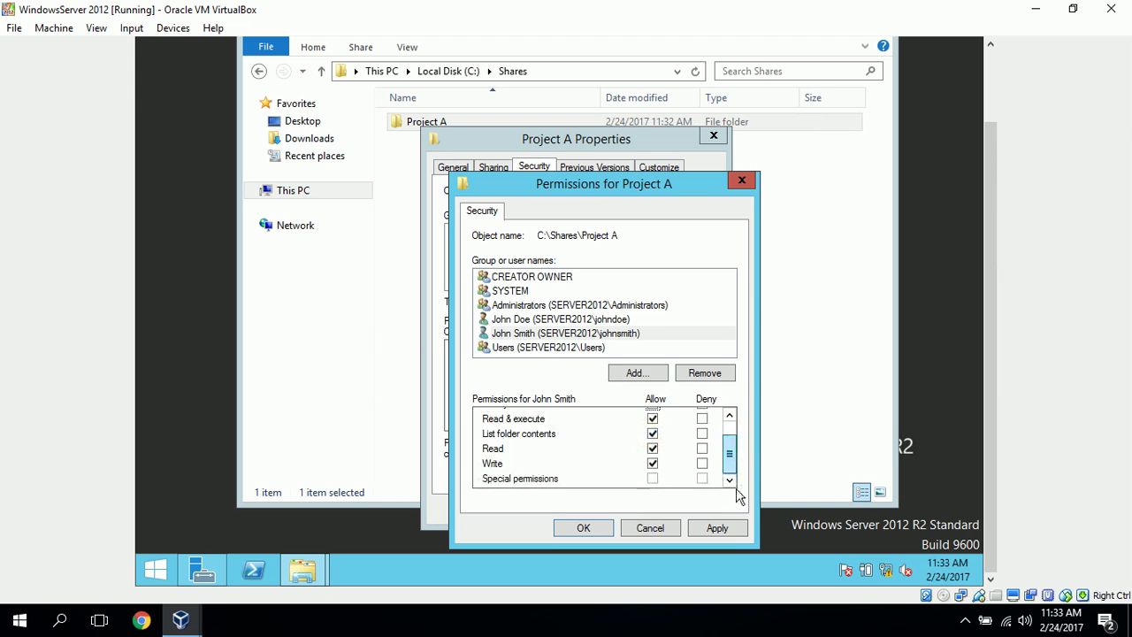
left_click(715, 529)
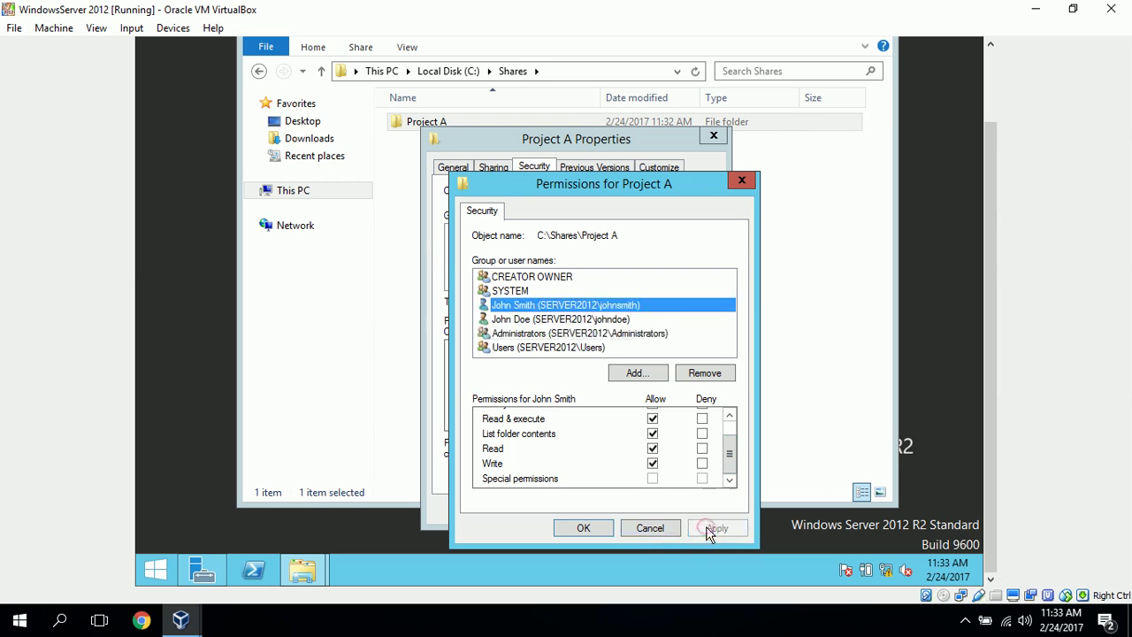
Check that the read-only user keeps Read & execute, then close both permission dialogs
left_click(622, 323)
left_click_drag(726, 459, 733, 428)
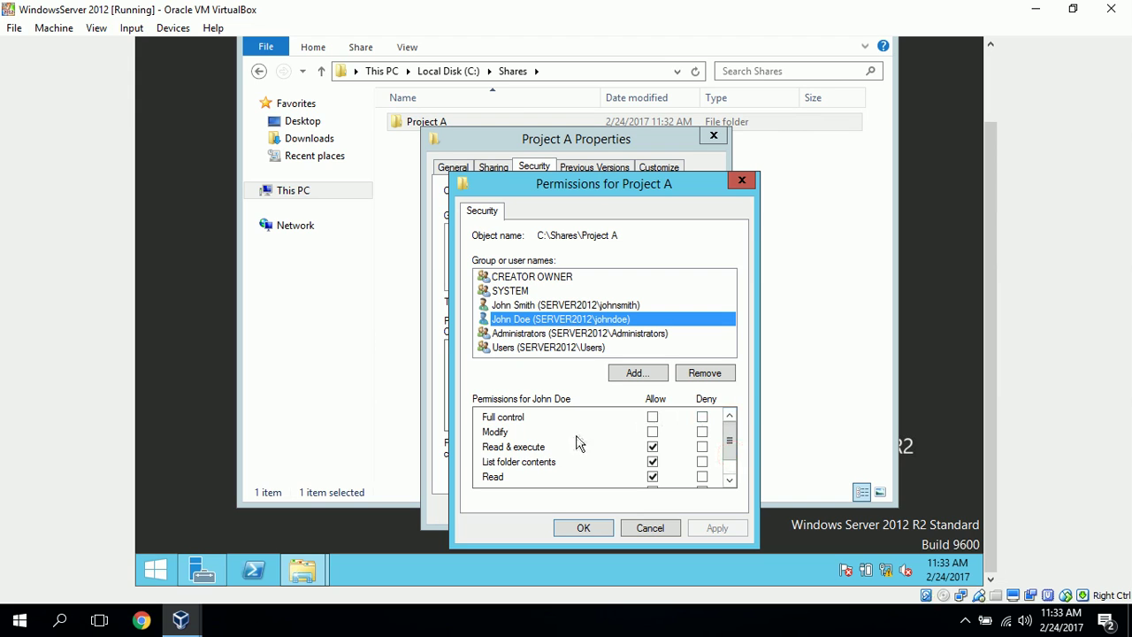
left_click_drag(732, 442, 737, 478)
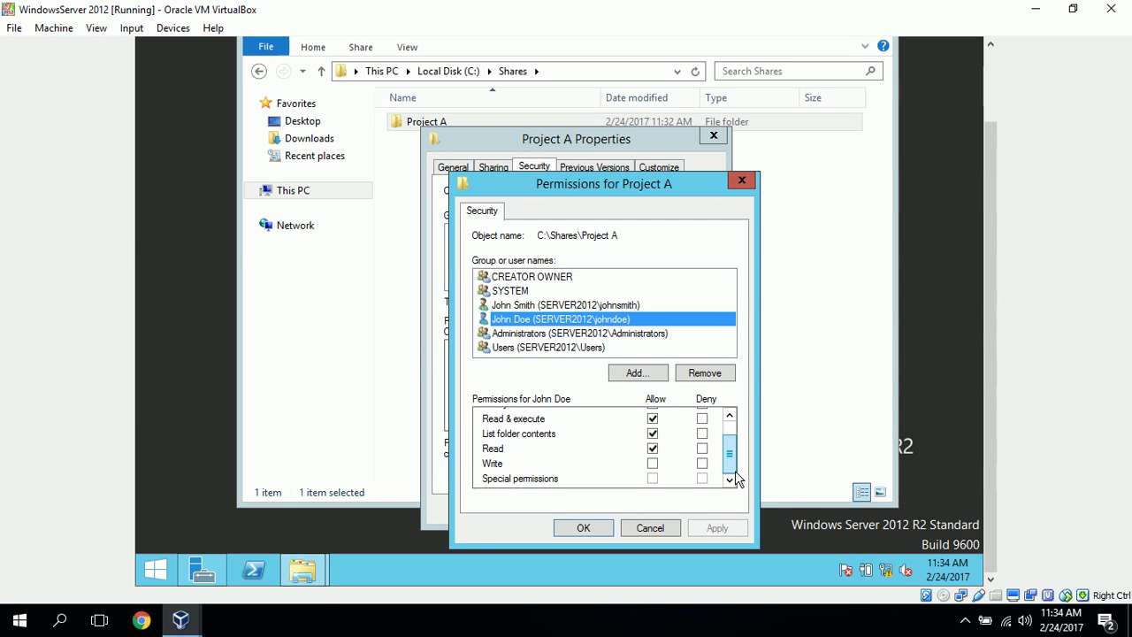
left_click(580, 529)
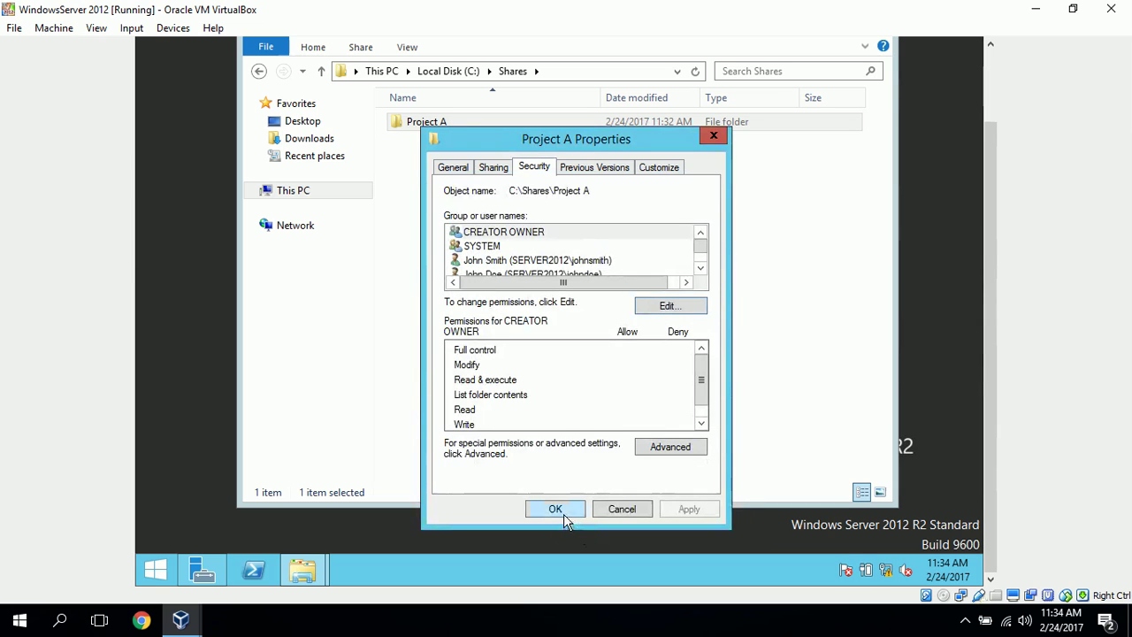
left_click(549, 509)
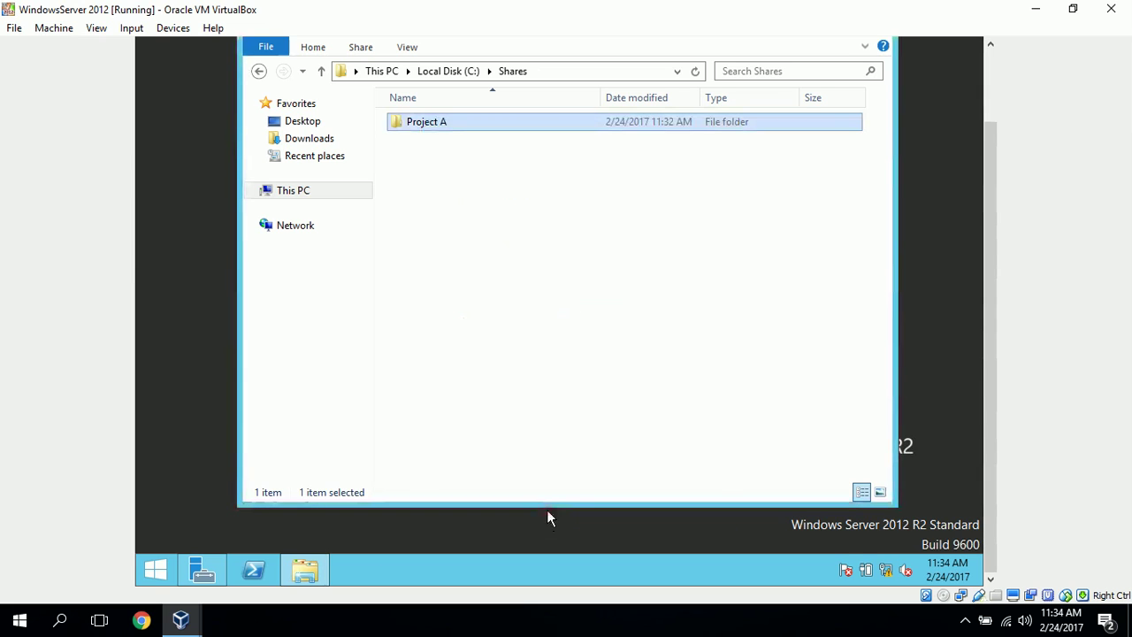
Share Project A with specific people, giving the editing user Read/Write, and turn on network discovery
right_click(448, 124)
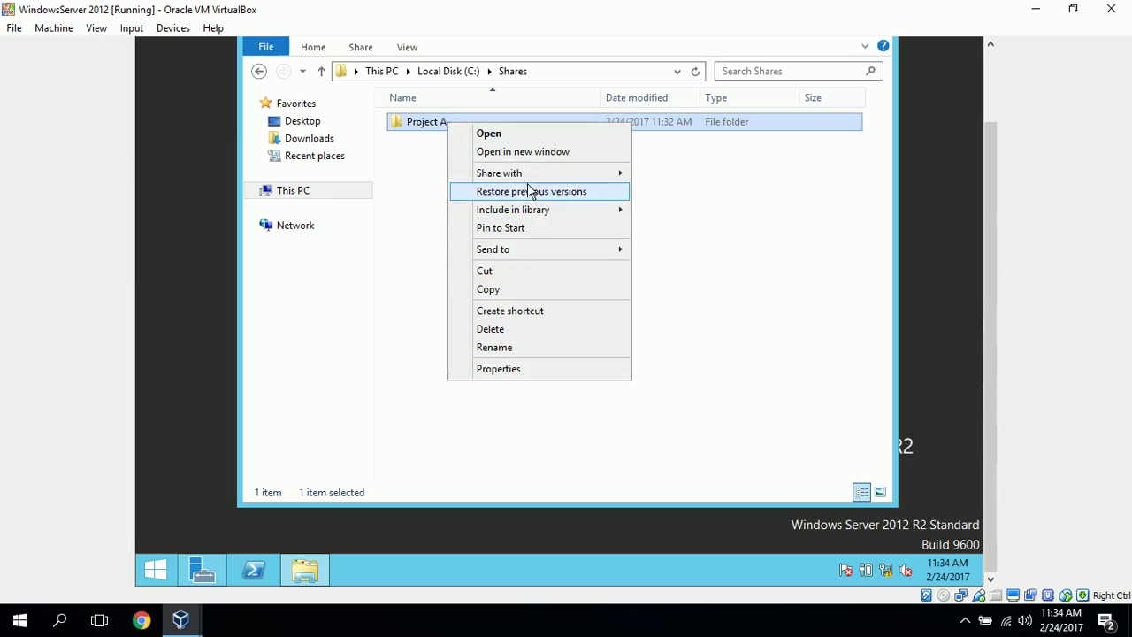
mouse_move(524, 175)
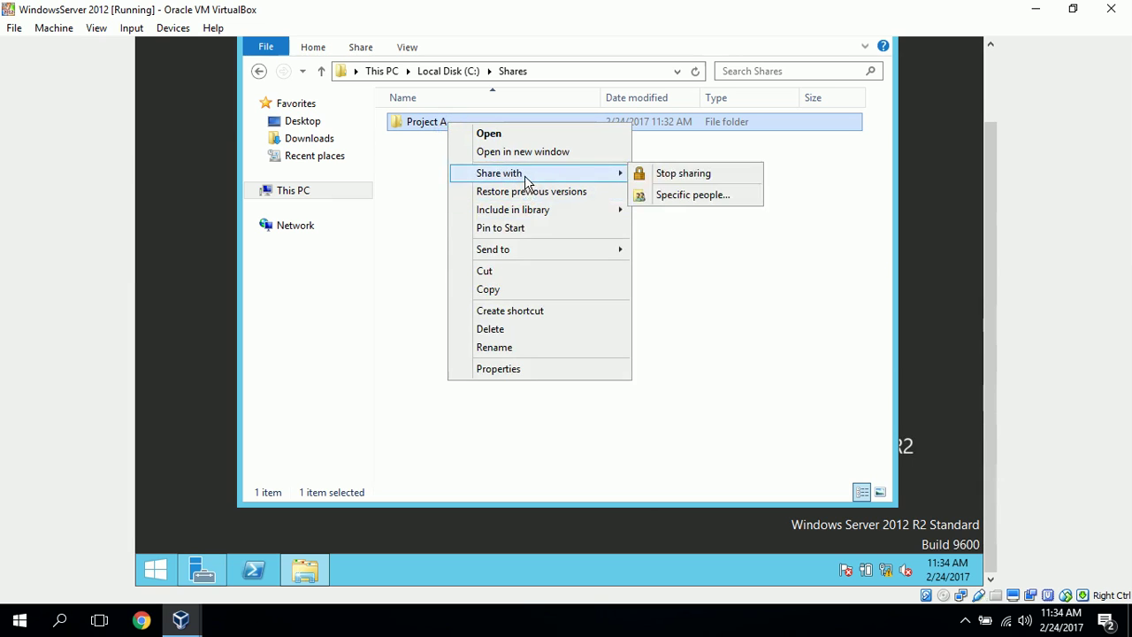
left_click(709, 196)
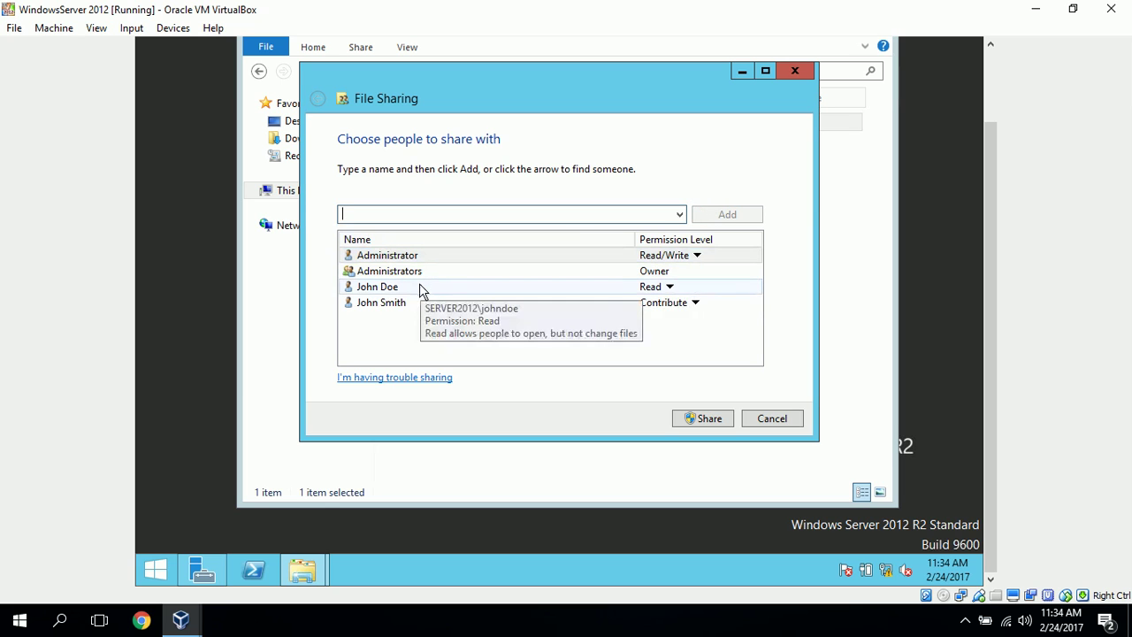
mouse_move(422, 306)
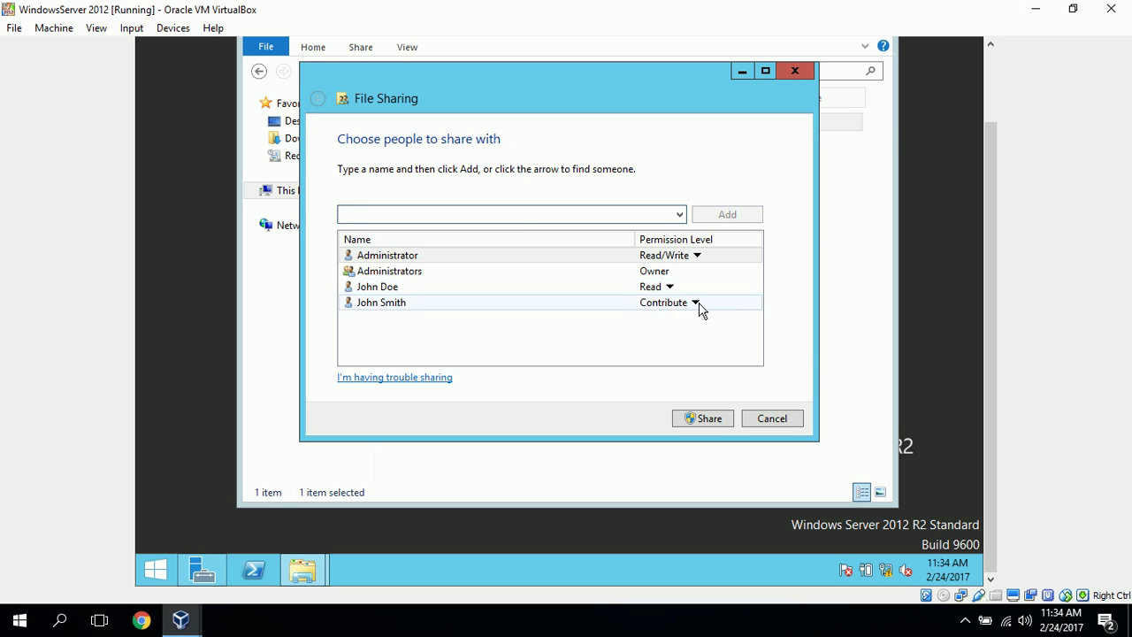
left_click(697, 303)
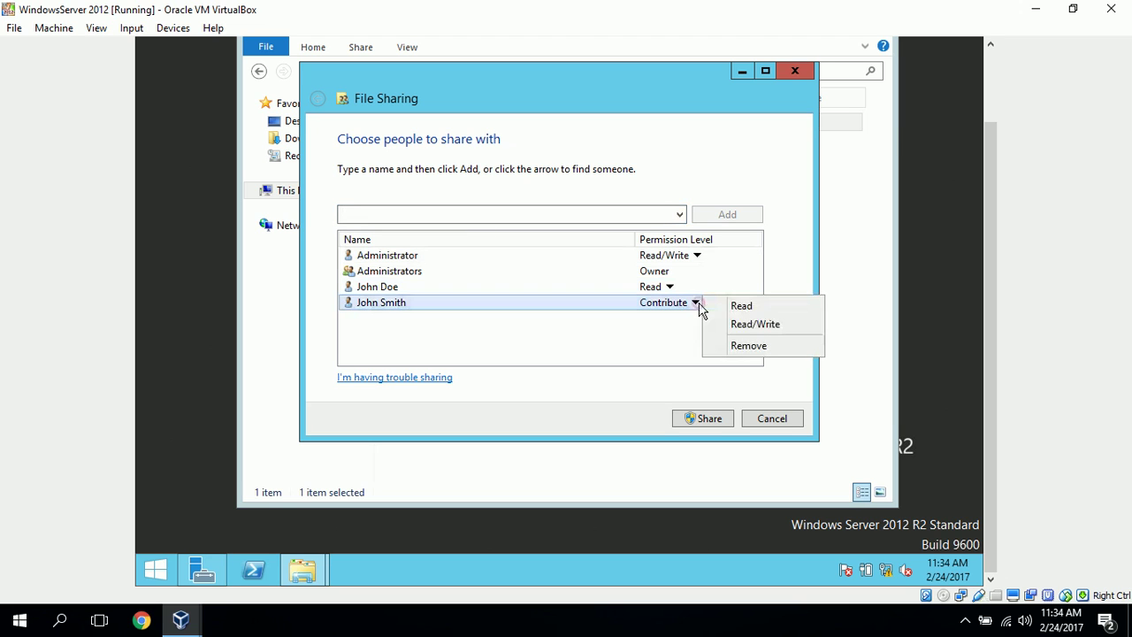
left_click(757, 325)
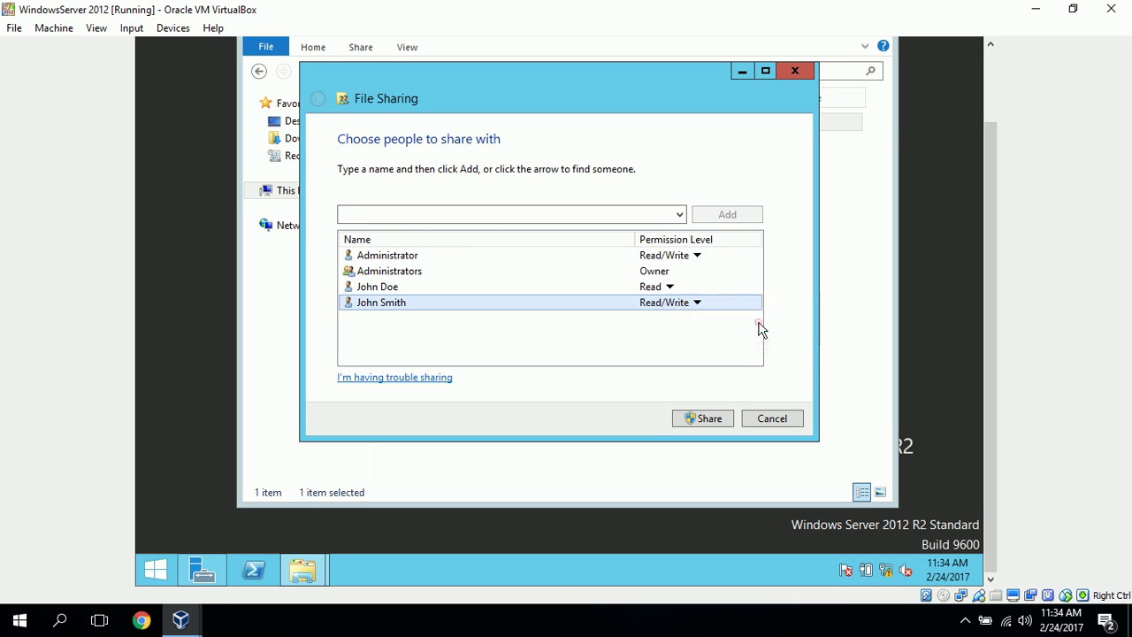
left_click(724, 416)
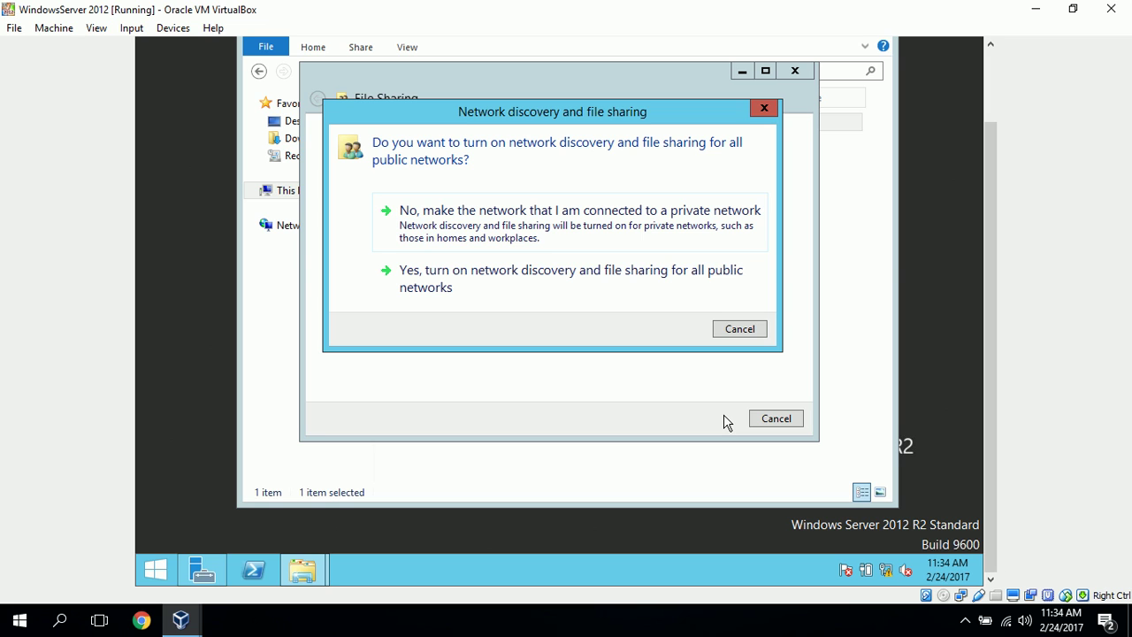
left_click(479, 281)
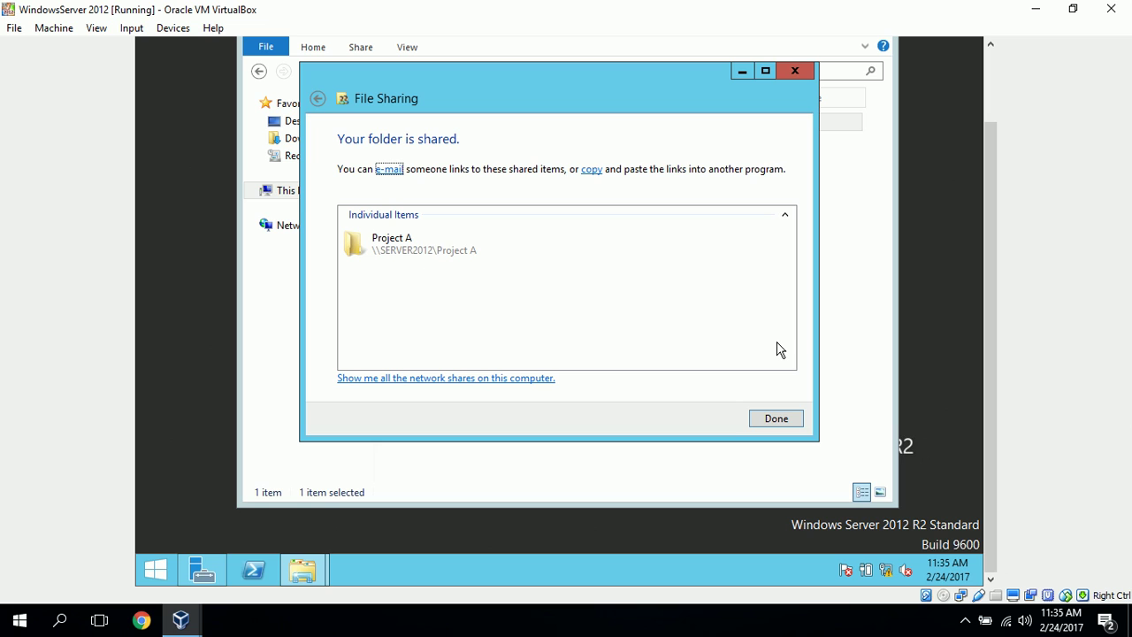
left_click(776, 419)
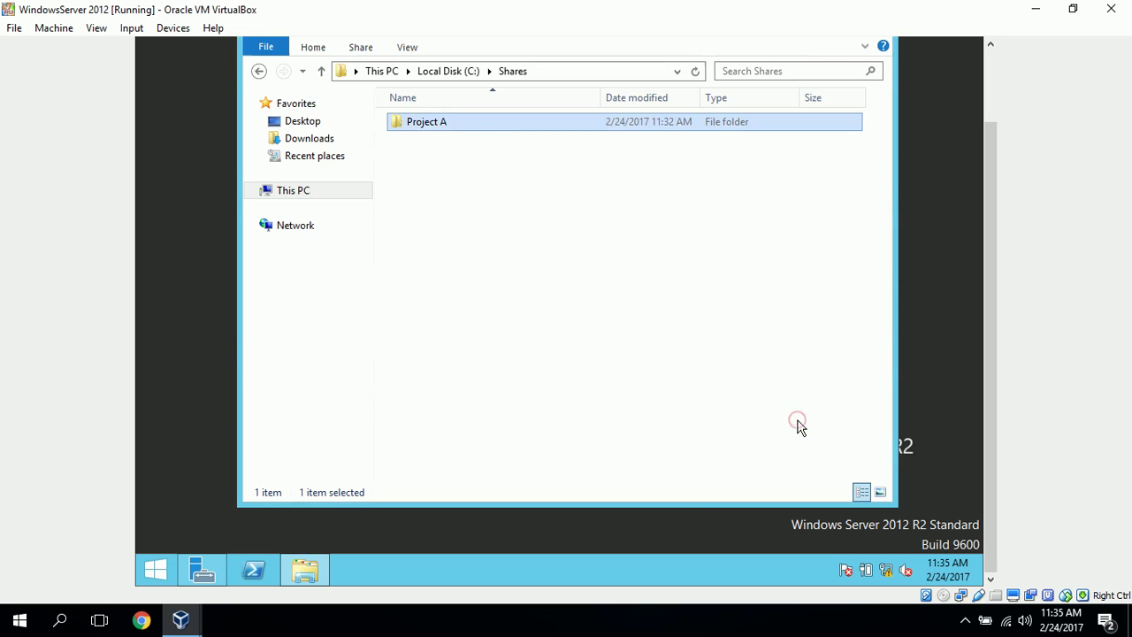
Remove Everyone from Project A's Advanced Sharing permissions and close all its property dialogs
right_click(444, 123)
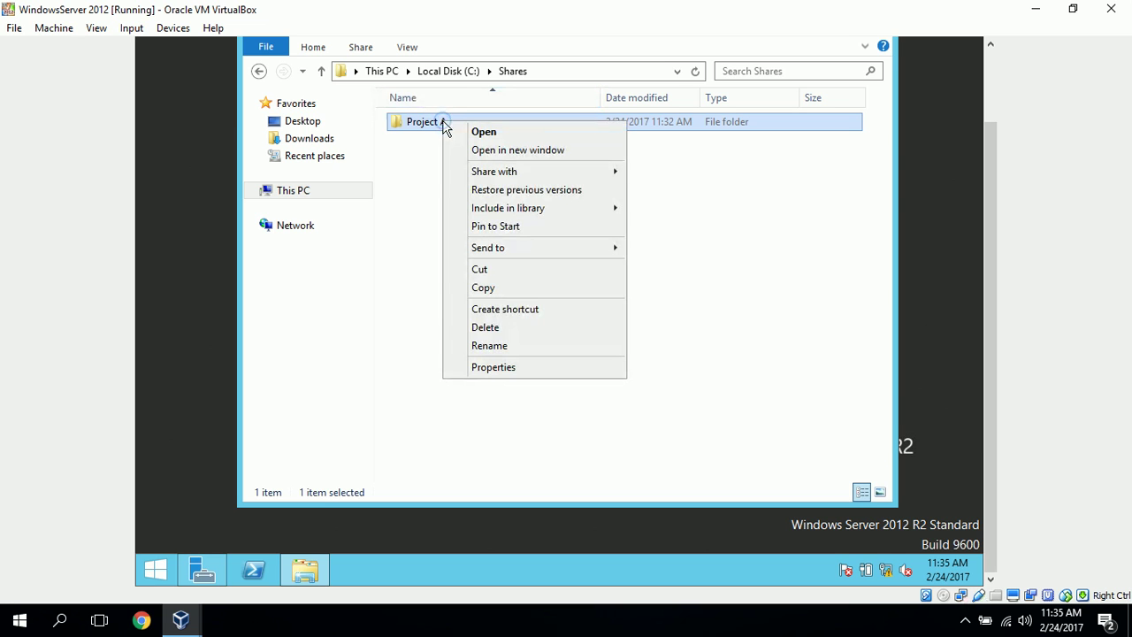
left_click(544, 369)
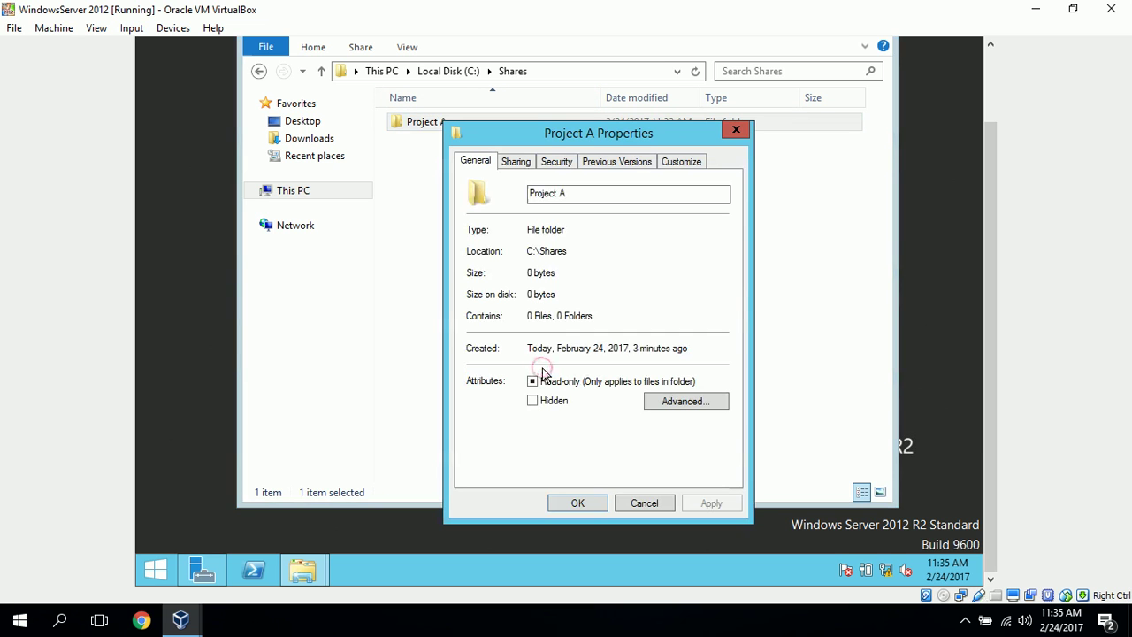
left_click(517, 162)
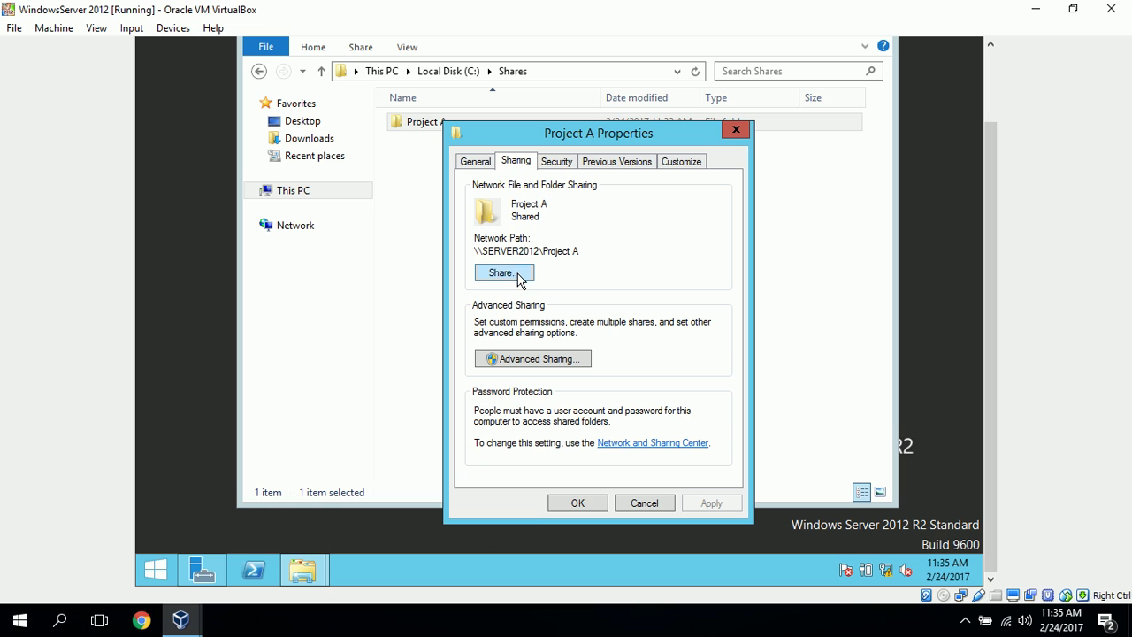
left_click(535, 360)
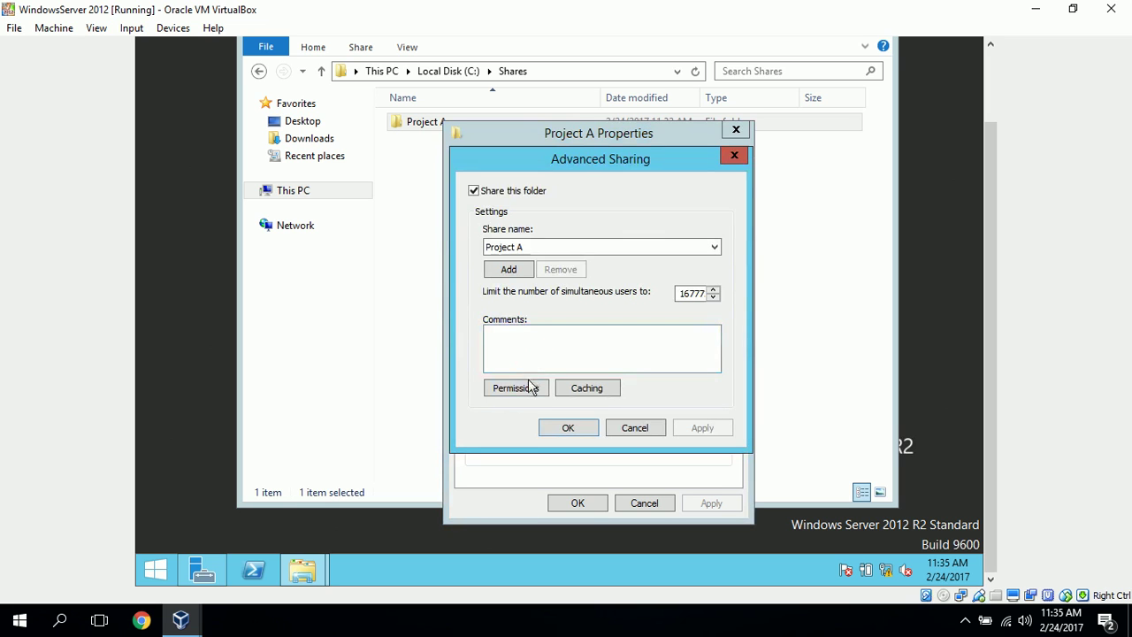
left_click(528, 391)
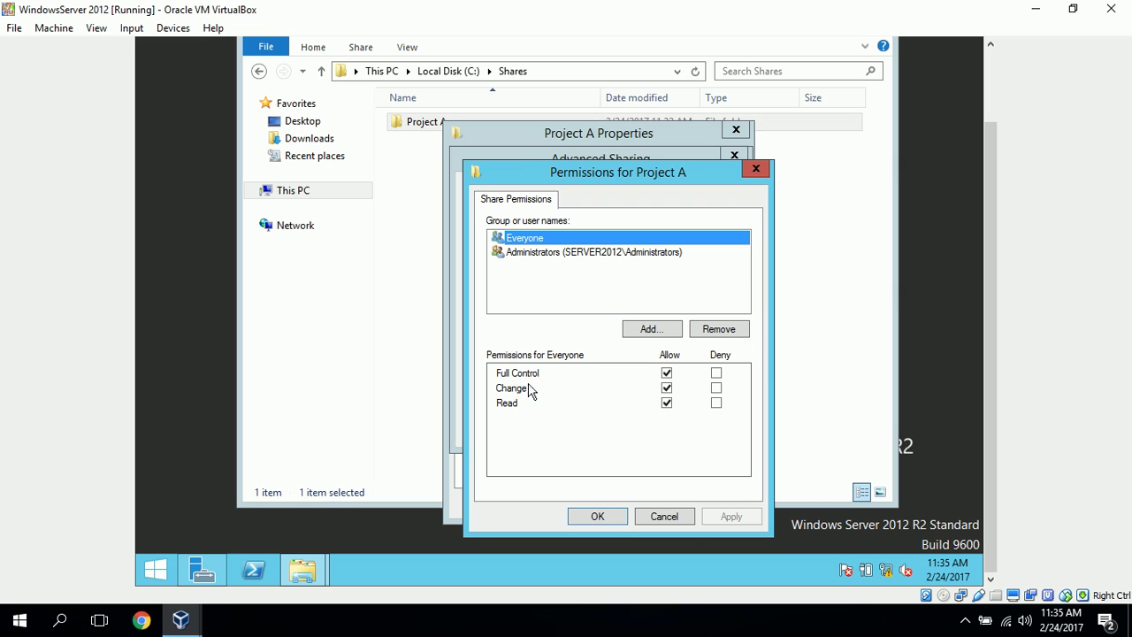
left_click(717, 330)
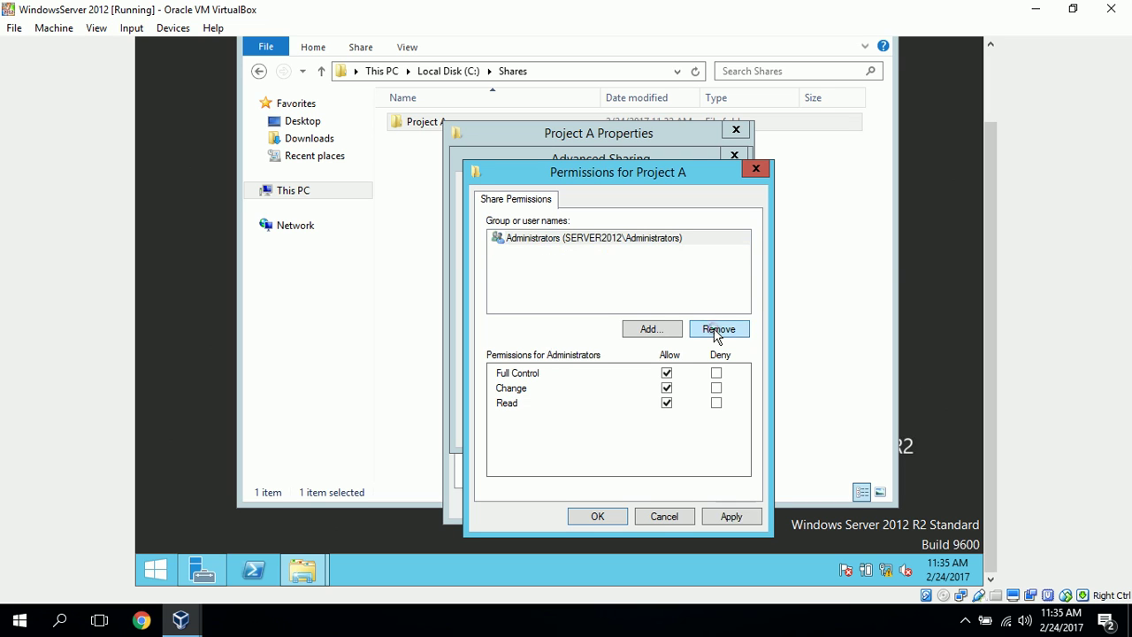
left_click(620, 519)
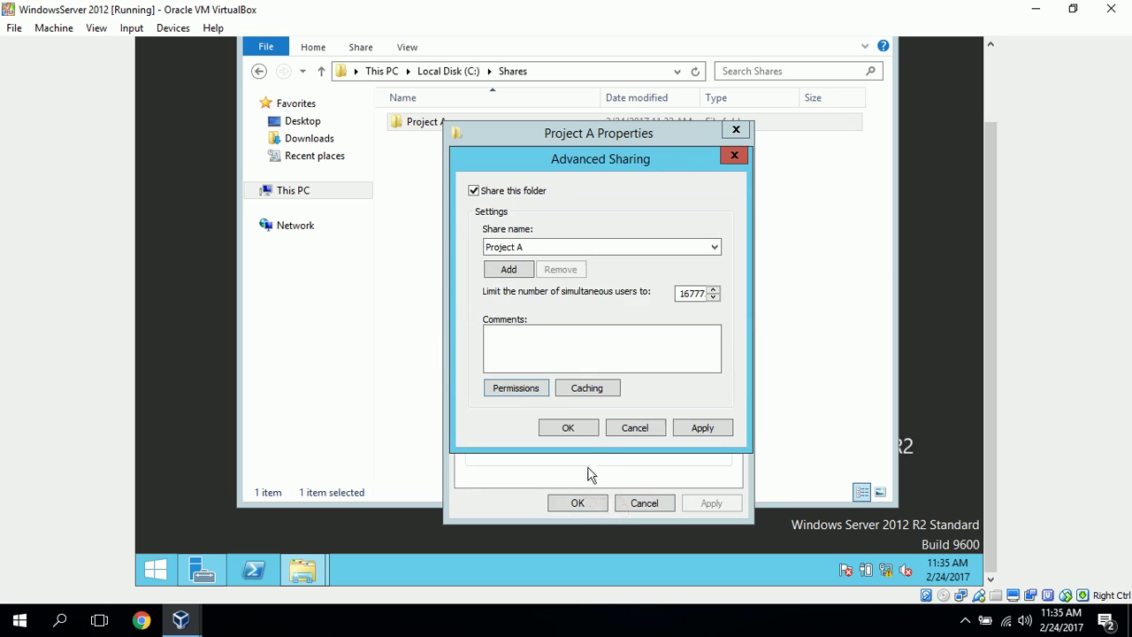
left_click(569, 428)
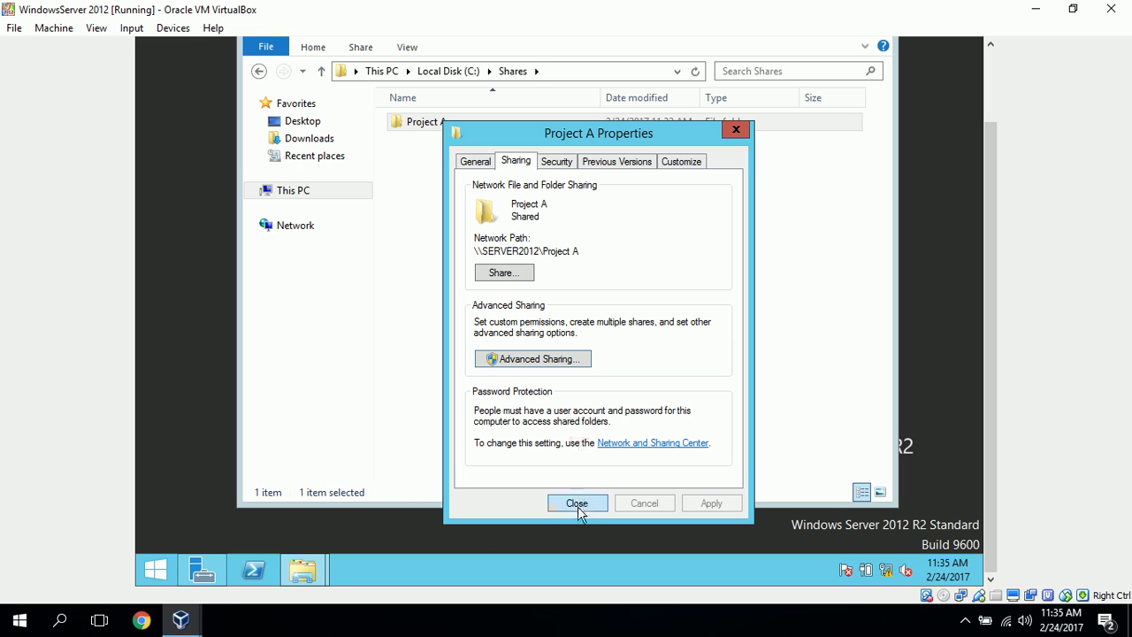
left_click(577, 503)
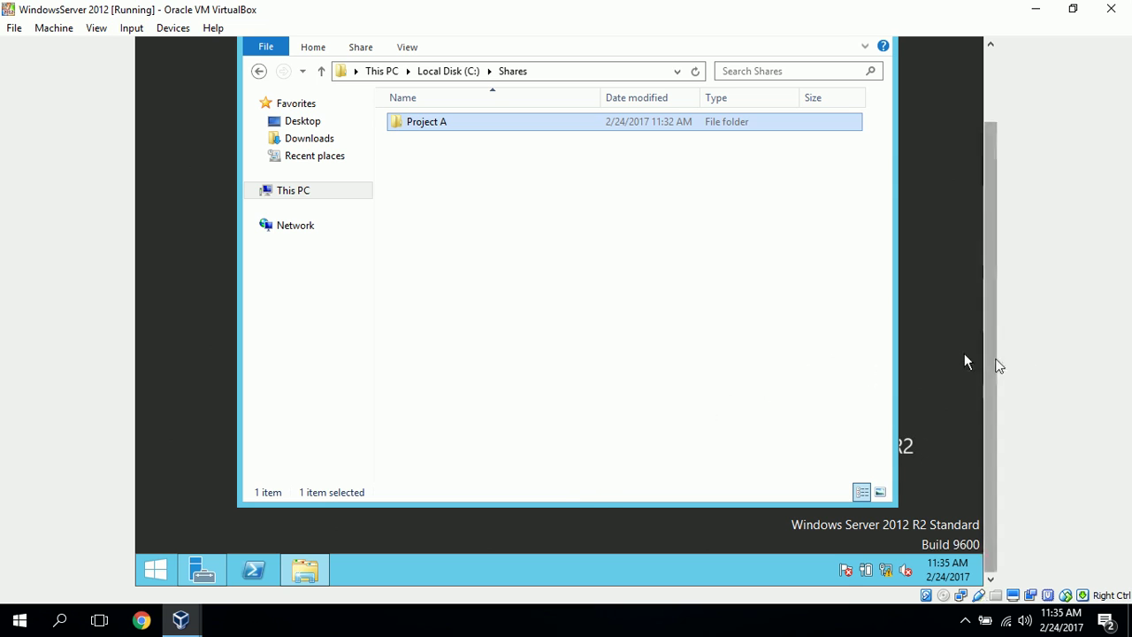
Close the Shares window and sign out using the Start button's Shut down or sign out menu
left_click_drag(997, 364, 992, 264)
left_click(874, 107)
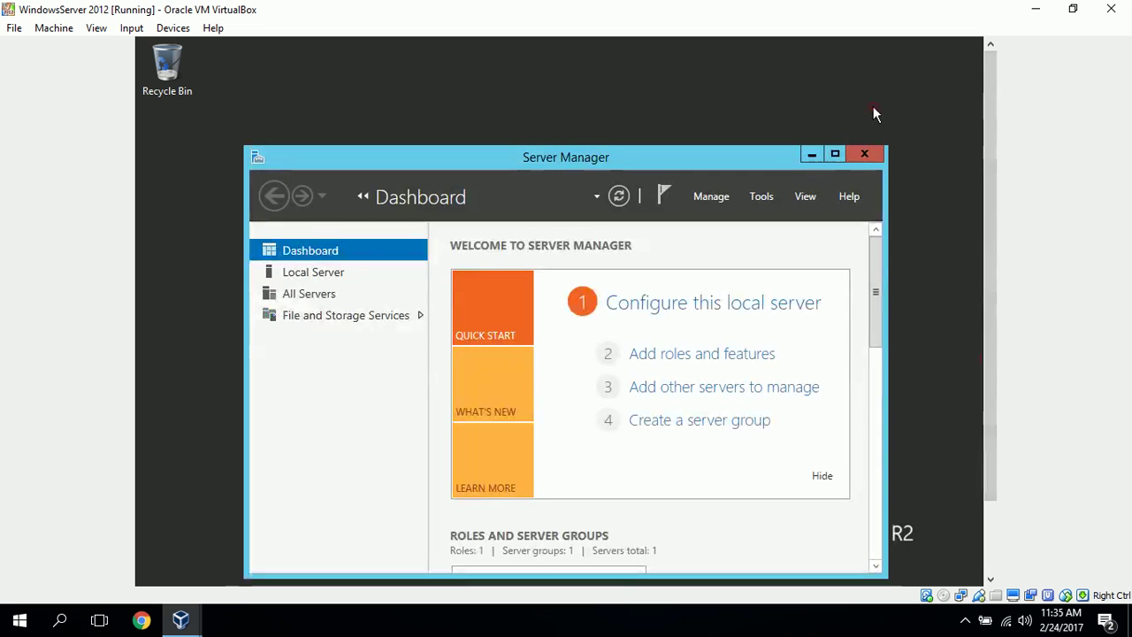
left_click_drag(993, 176, 1026, 349)
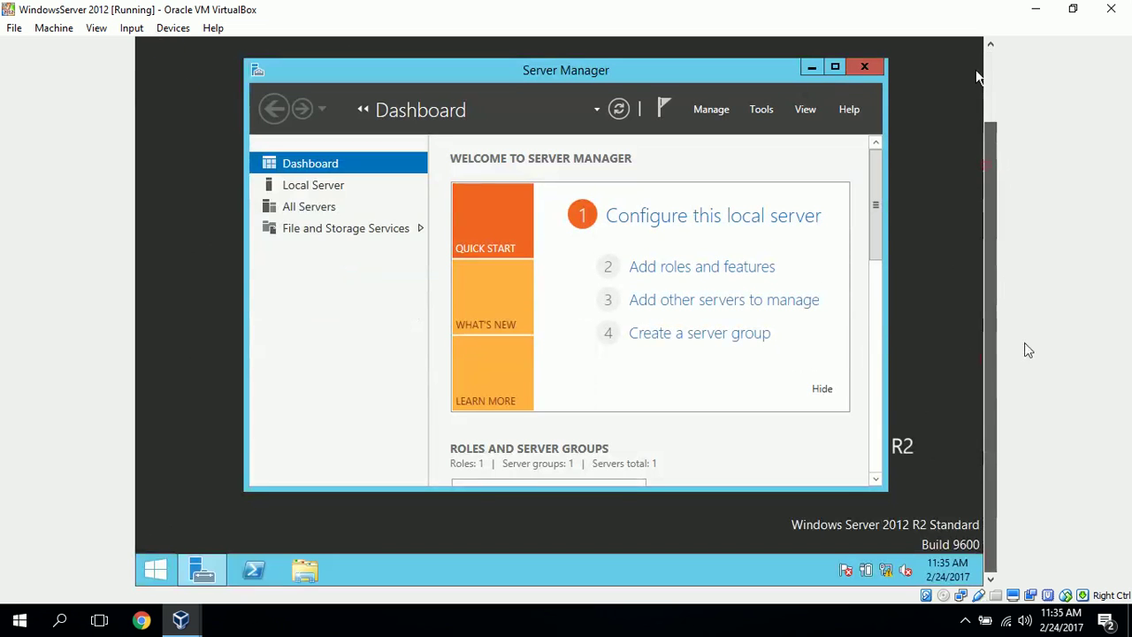
left_click(155, 571)
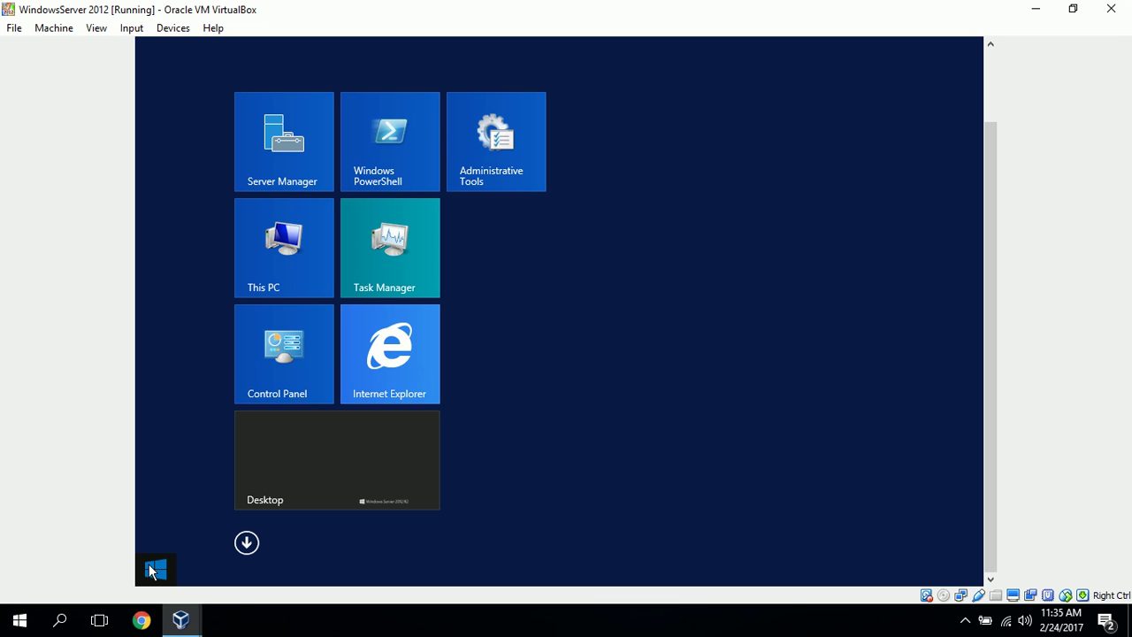
right_click(152, 571)
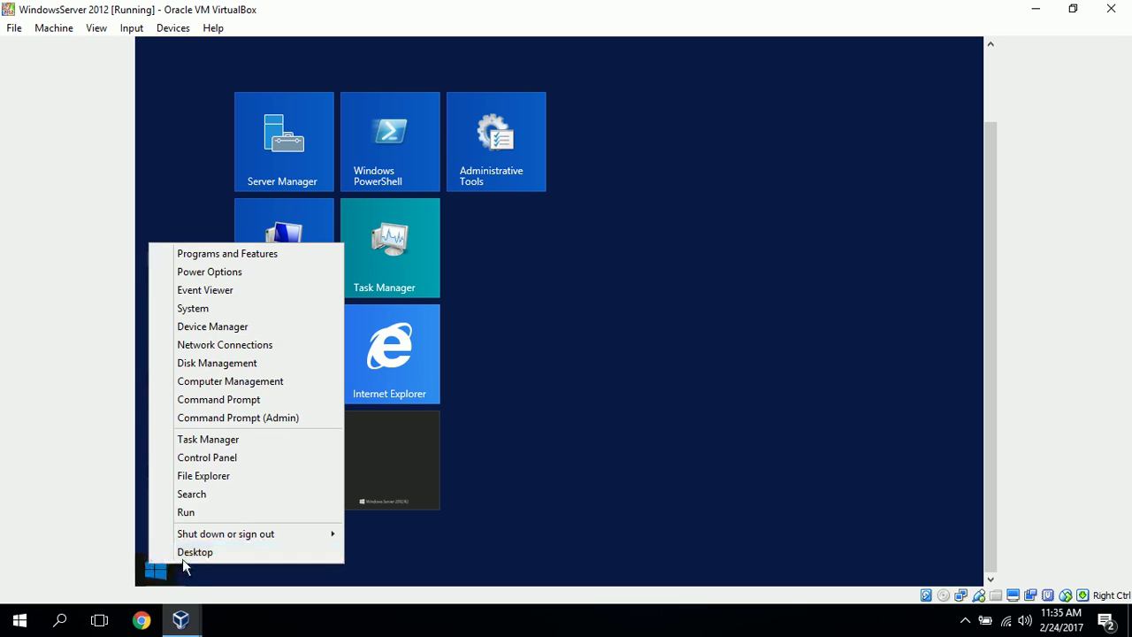
mouse_move(193, 543)
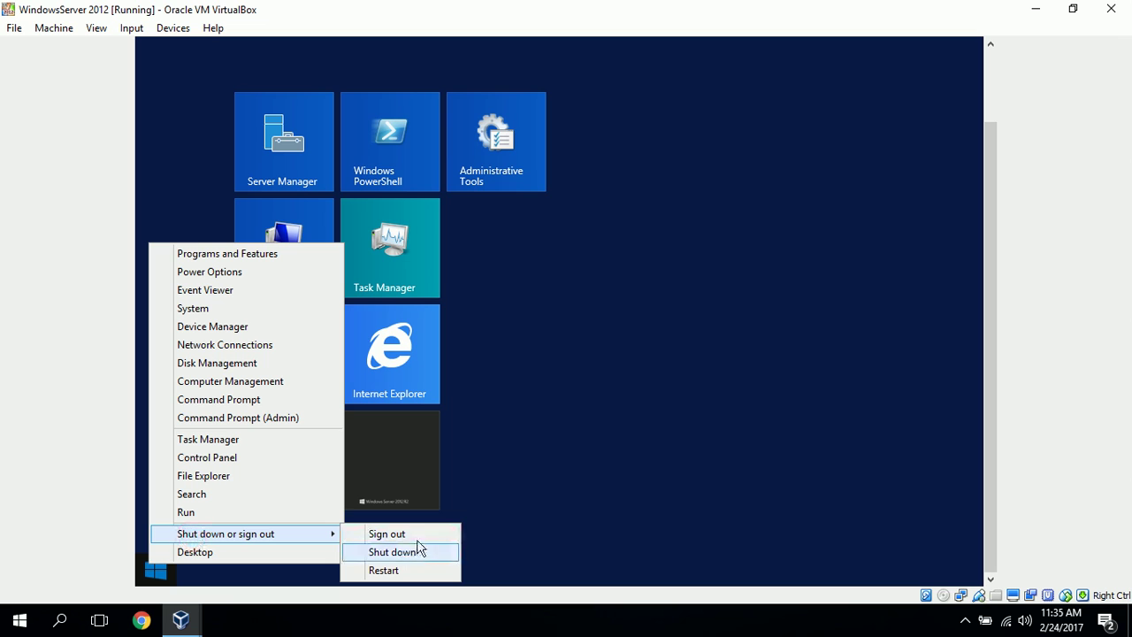
left_click(417, 539)
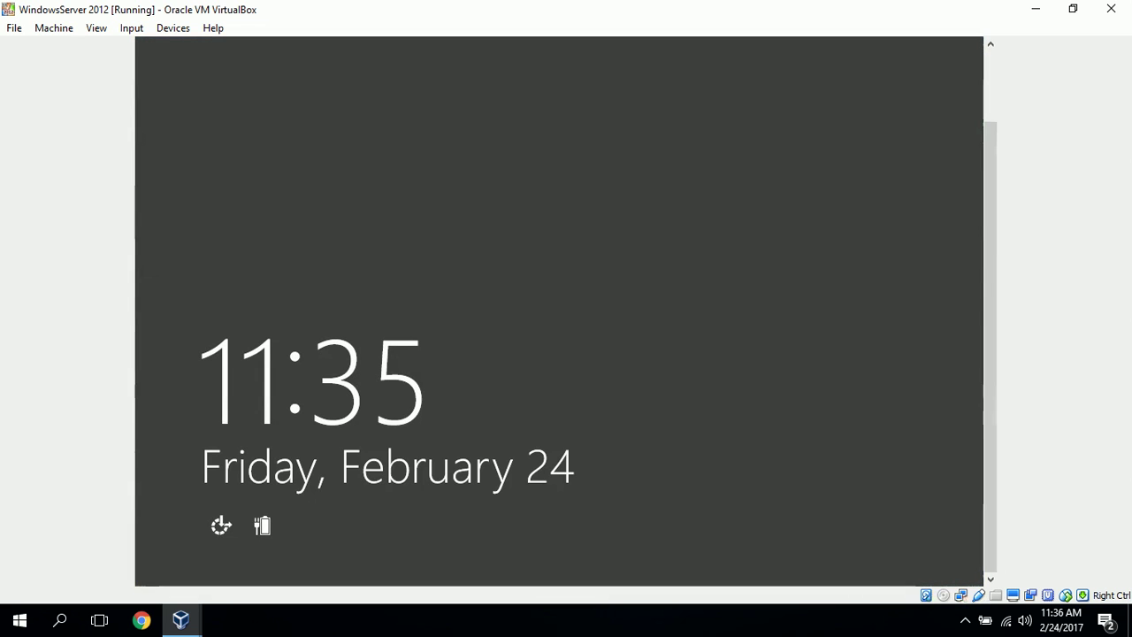
Send Ctrl-Alt-Del to the VM and sign in as the write-access user with its password
left_click(131, 28)
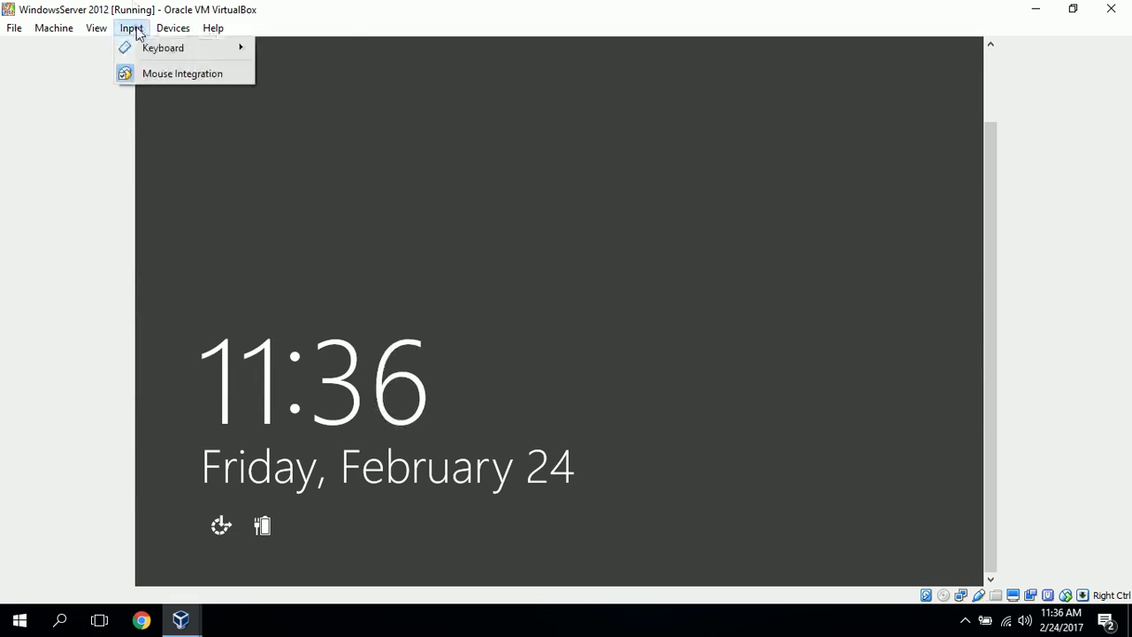
mouse_move(151, 48)
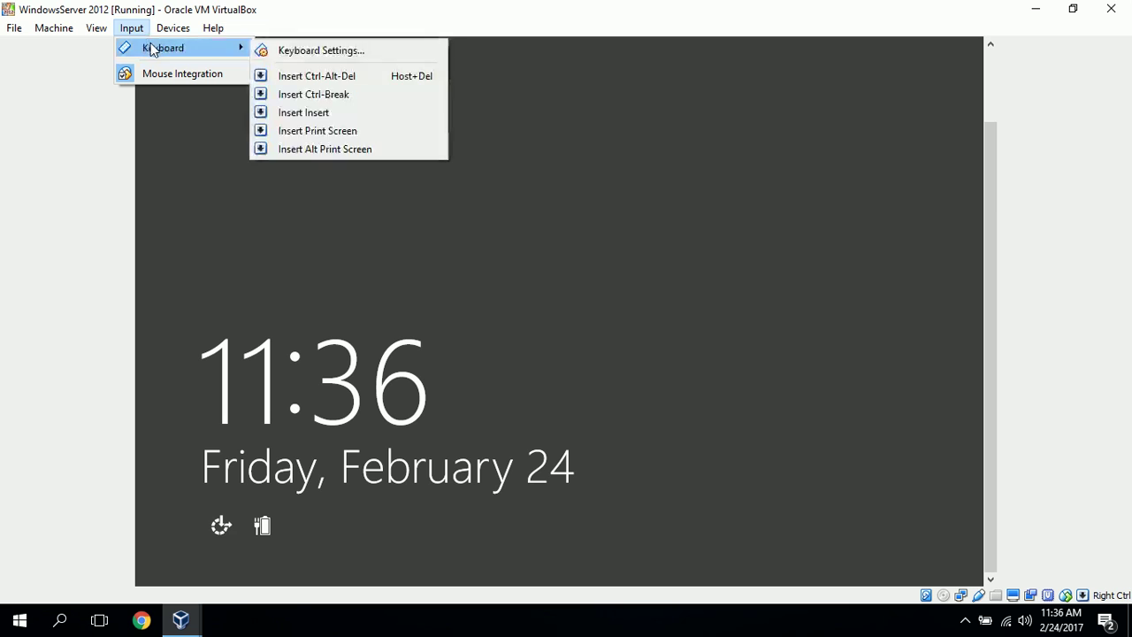
left_click(324, 76)
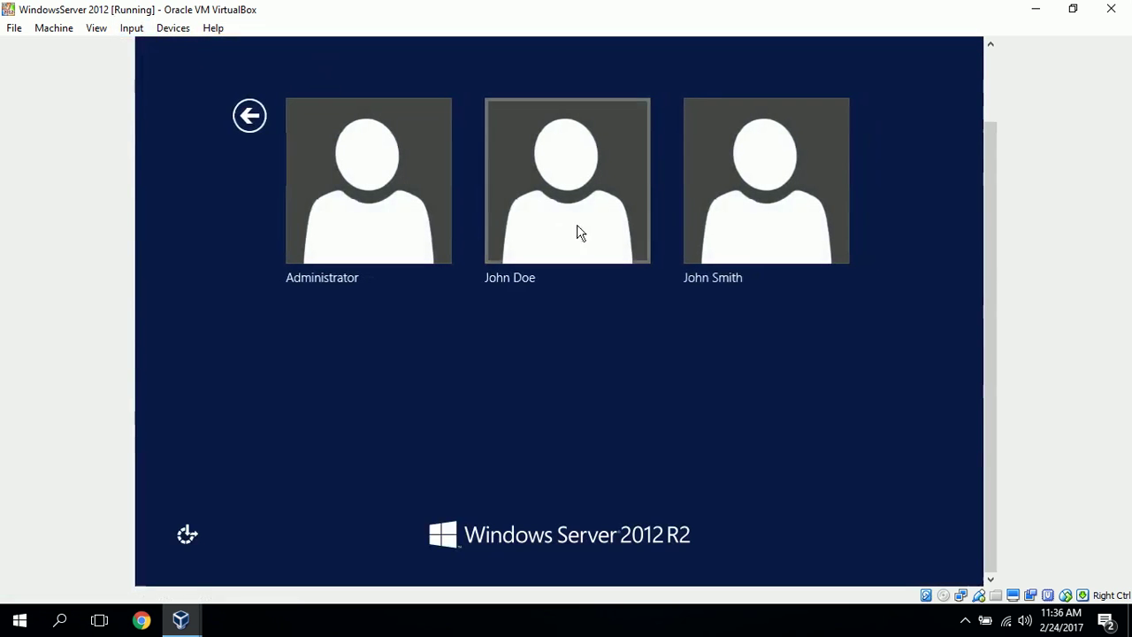
left_click(794, 209)
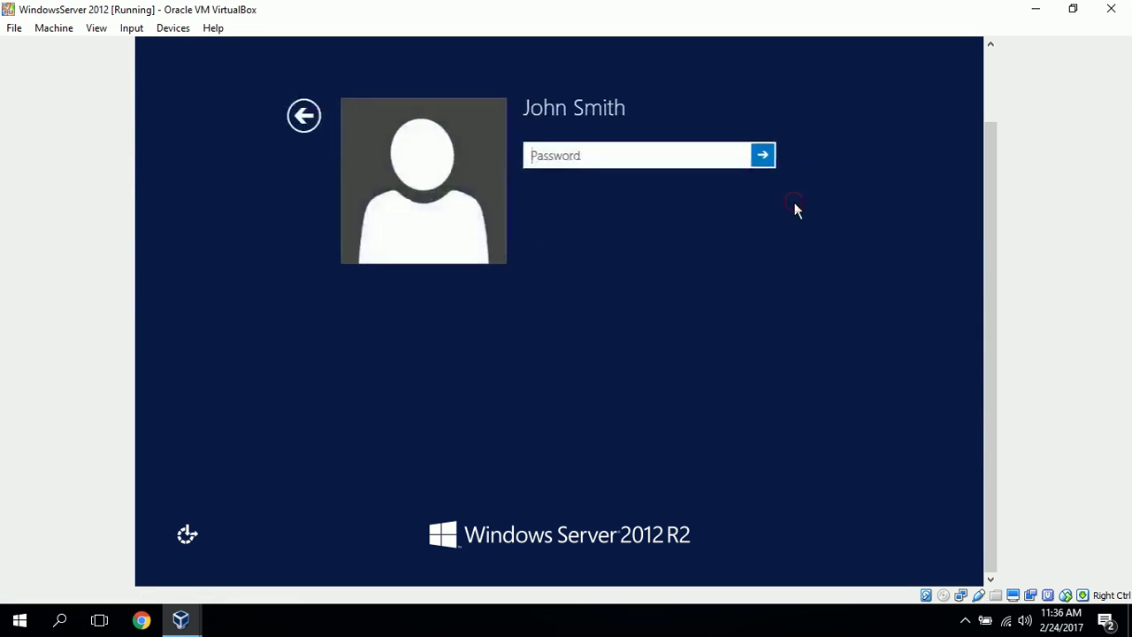
type("Pa$$")
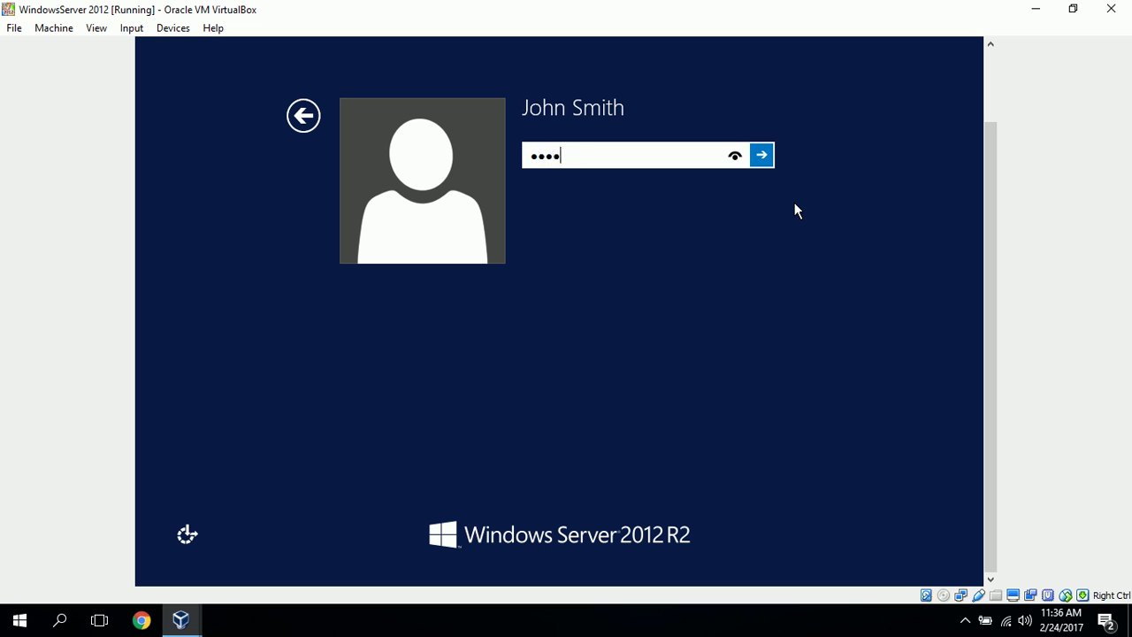
type("w0rd123")
key("Return")
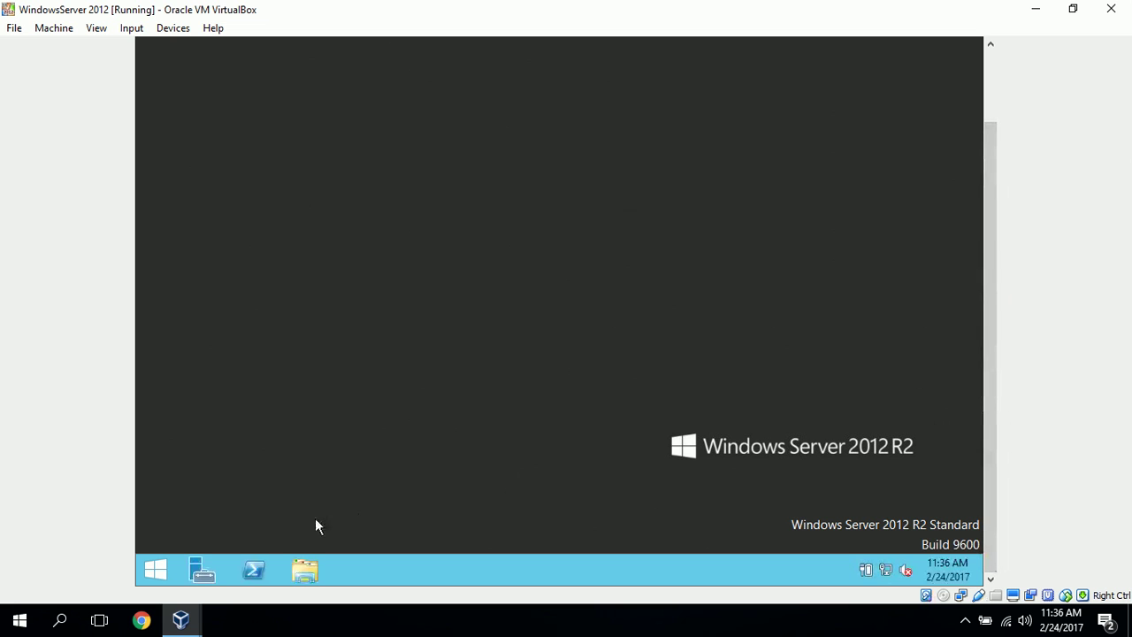
Browse File Explorer to C:\Shares\Project A
left_click(305, 573)
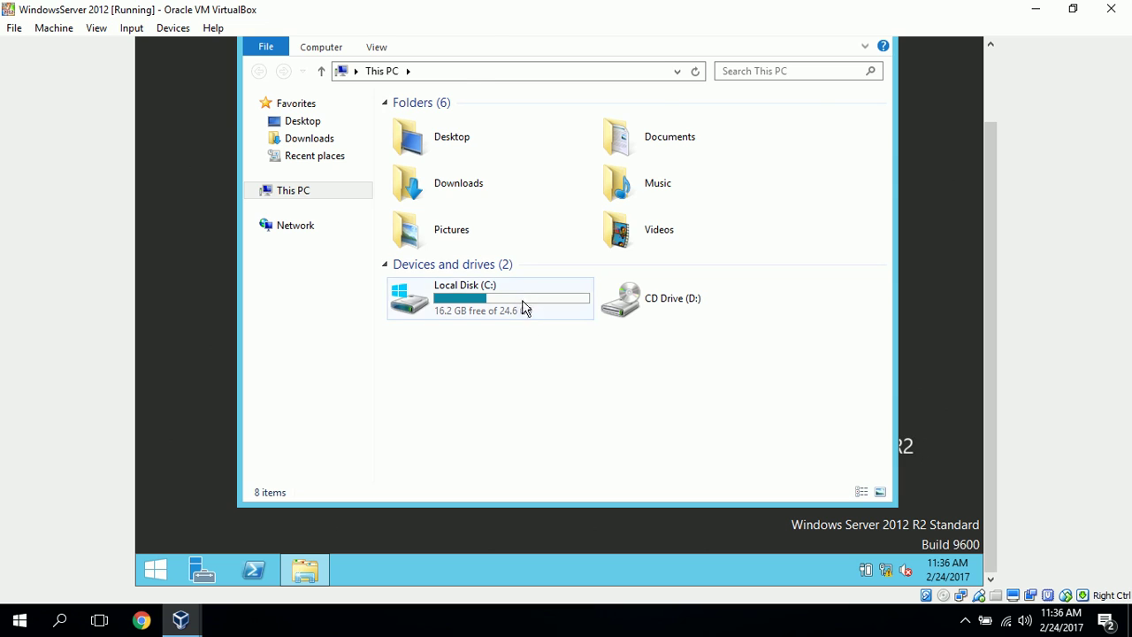
double_click(524, 309)
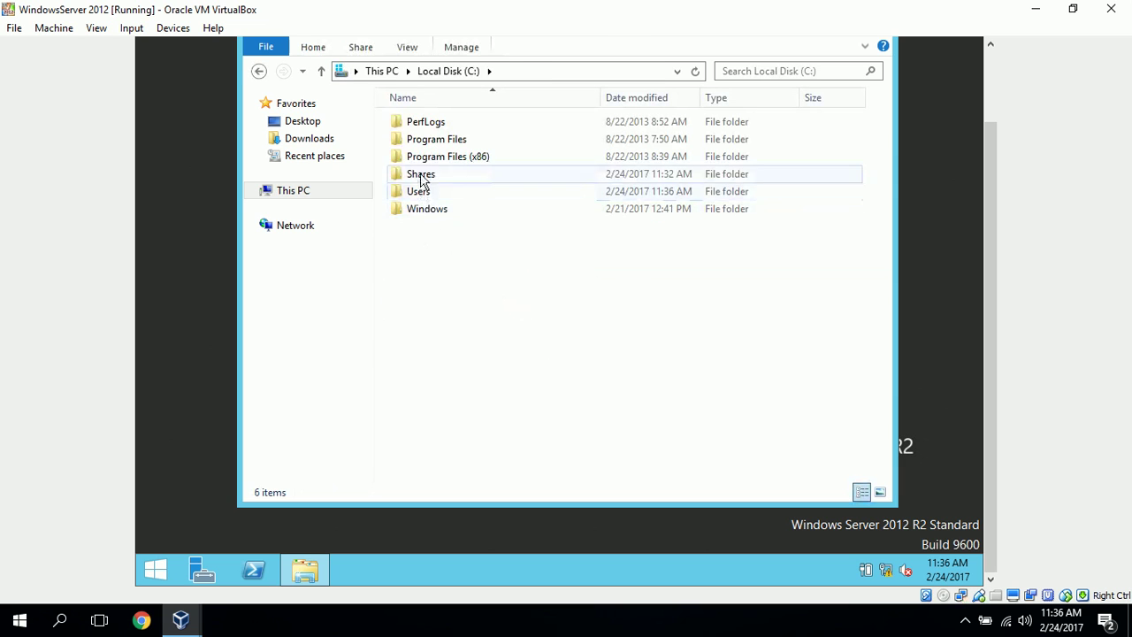
double_click(420, 174)
double_click(424, 125)
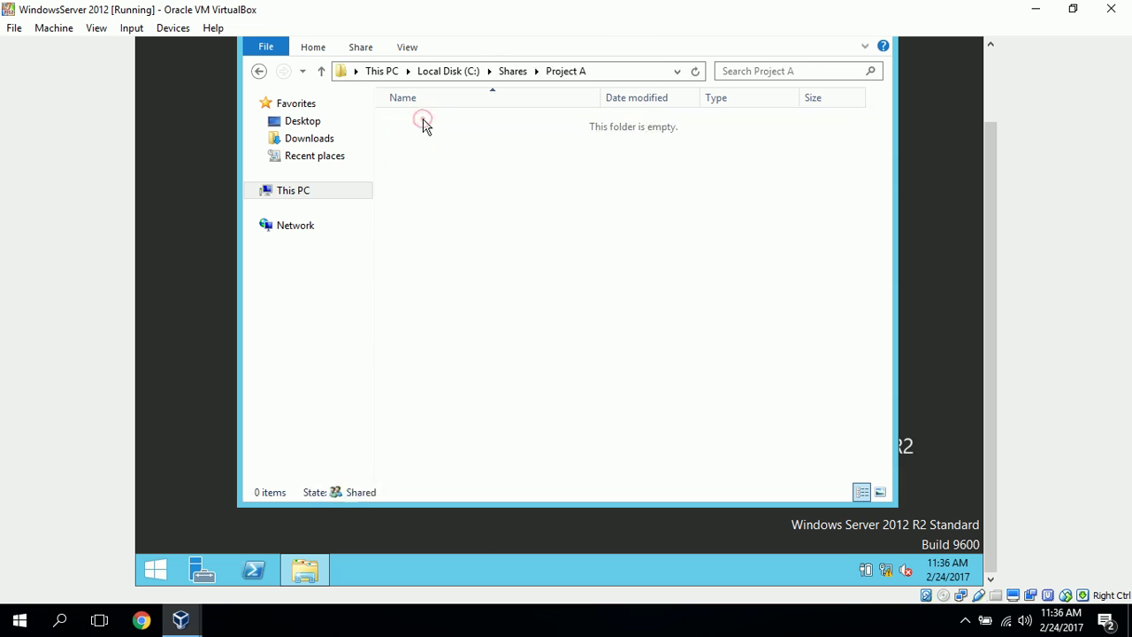
Create a new text document named Test in Project A and open it in Notepad
right_click(521, 231)
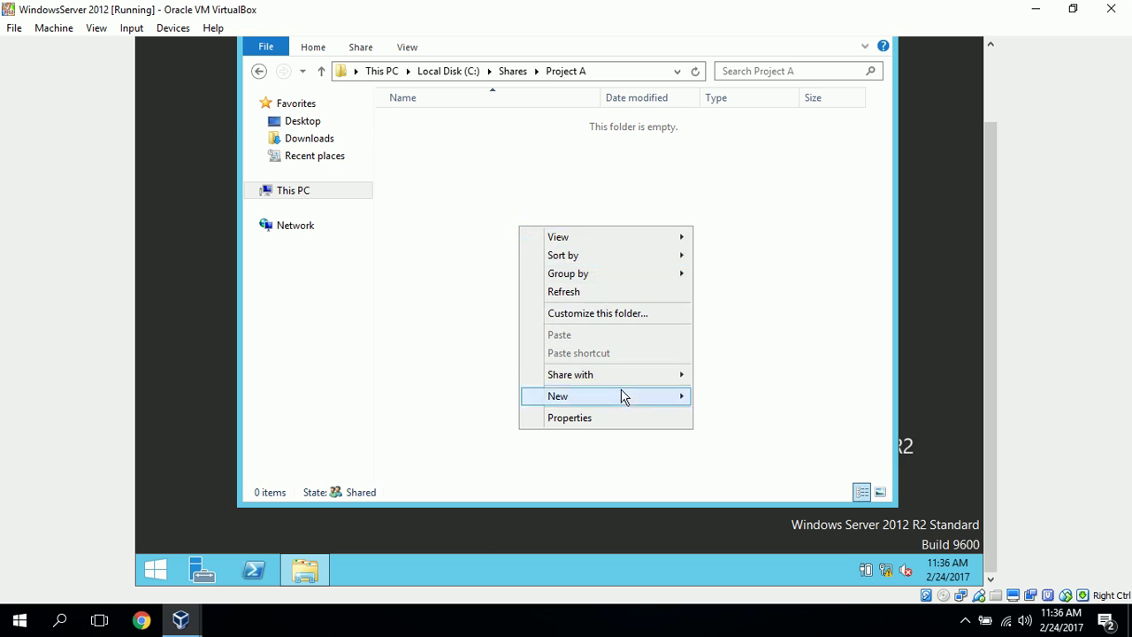
mouse_move(625, 399)
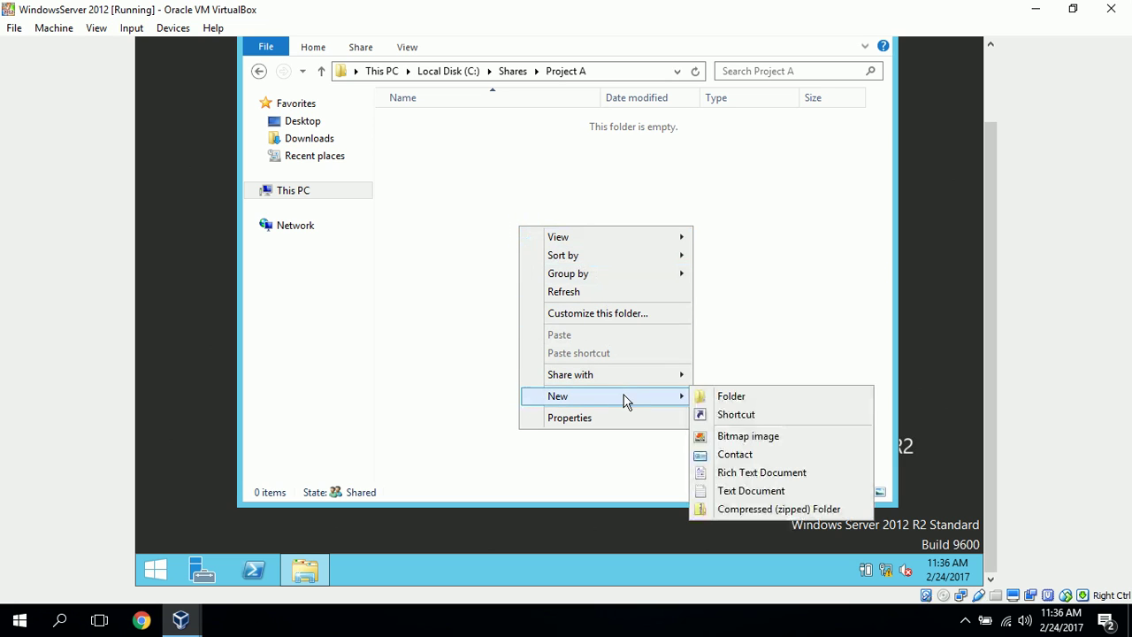
left_click(782, 489)
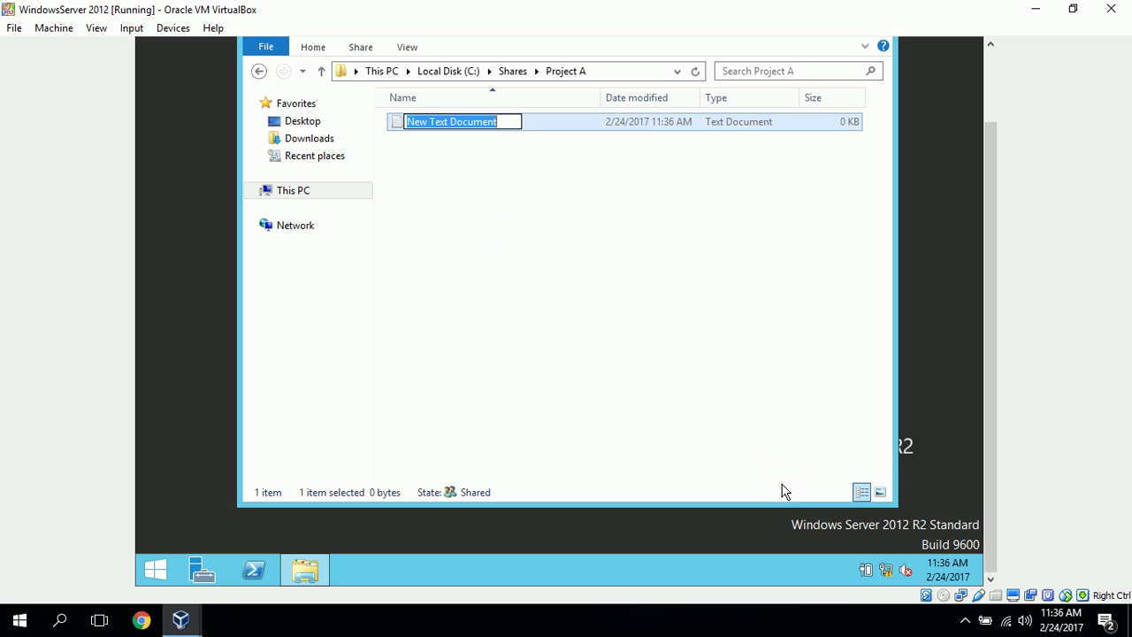
type("Test")
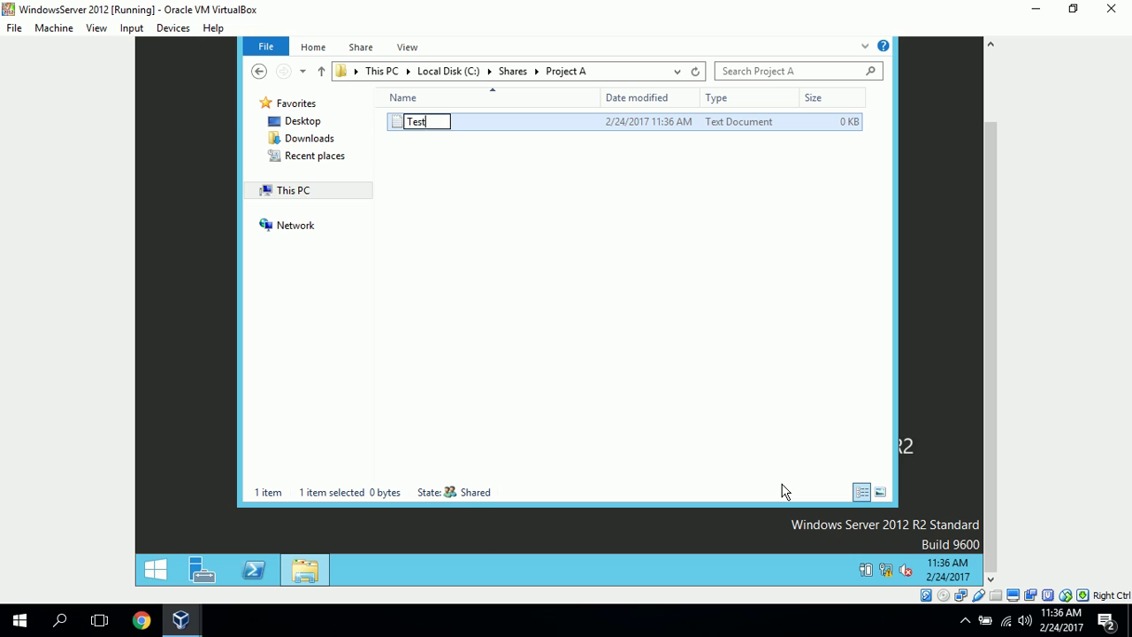
left_click(398, 126)
double_click(398, 126)
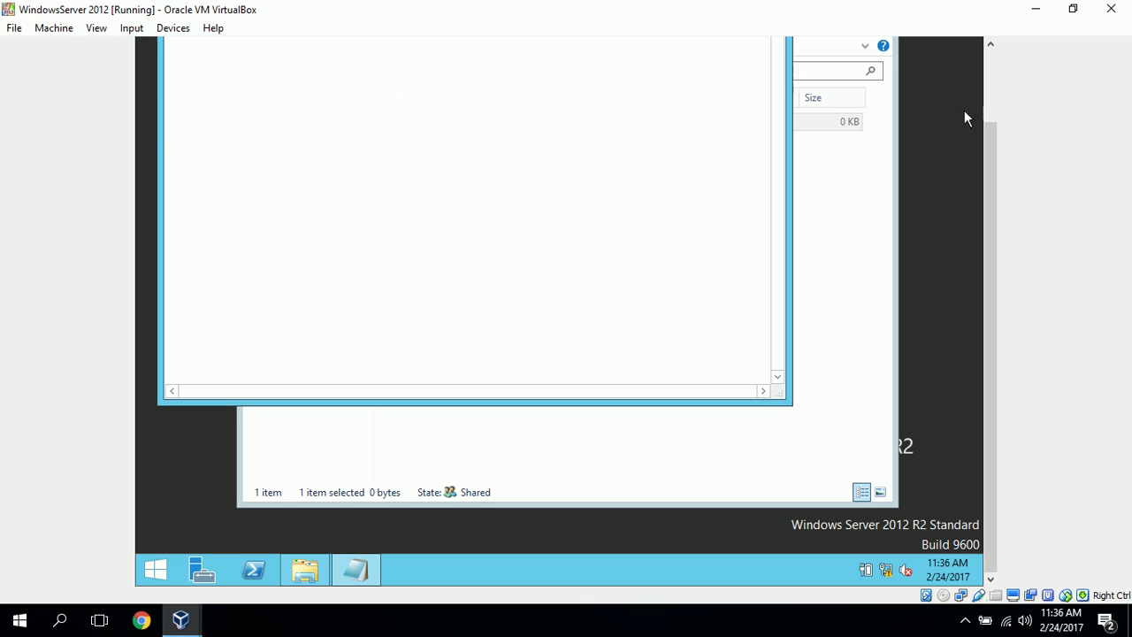
Type a 'This is a test of...' line with a signature into Test and save it
left_click_drag(990, 172, 993, 85)
type("This is")
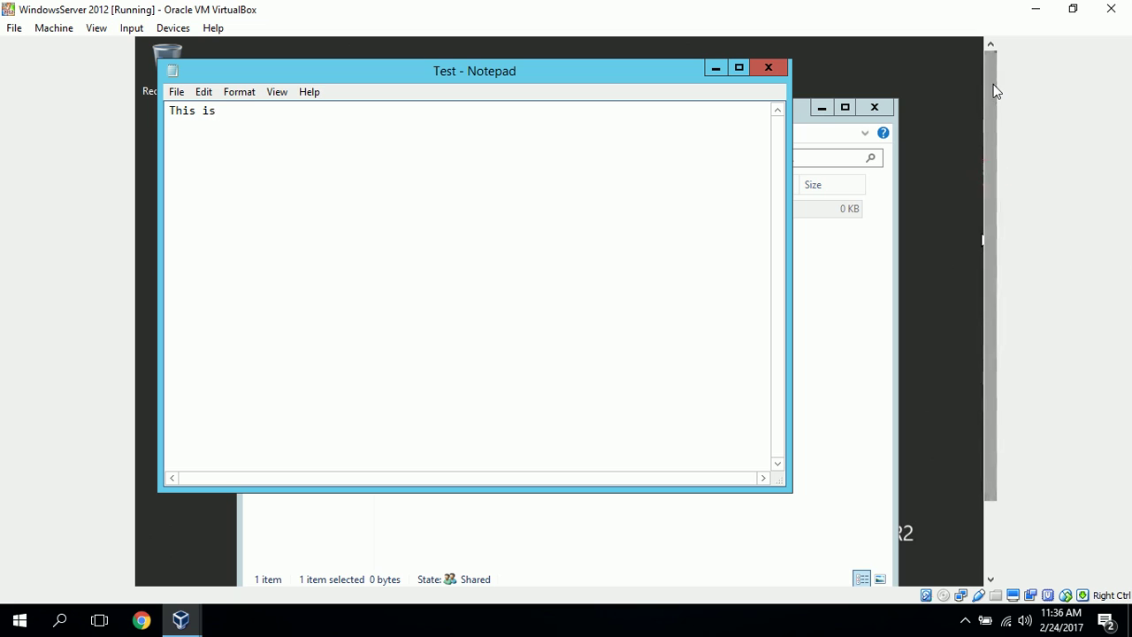
type(" a test of write permissions")
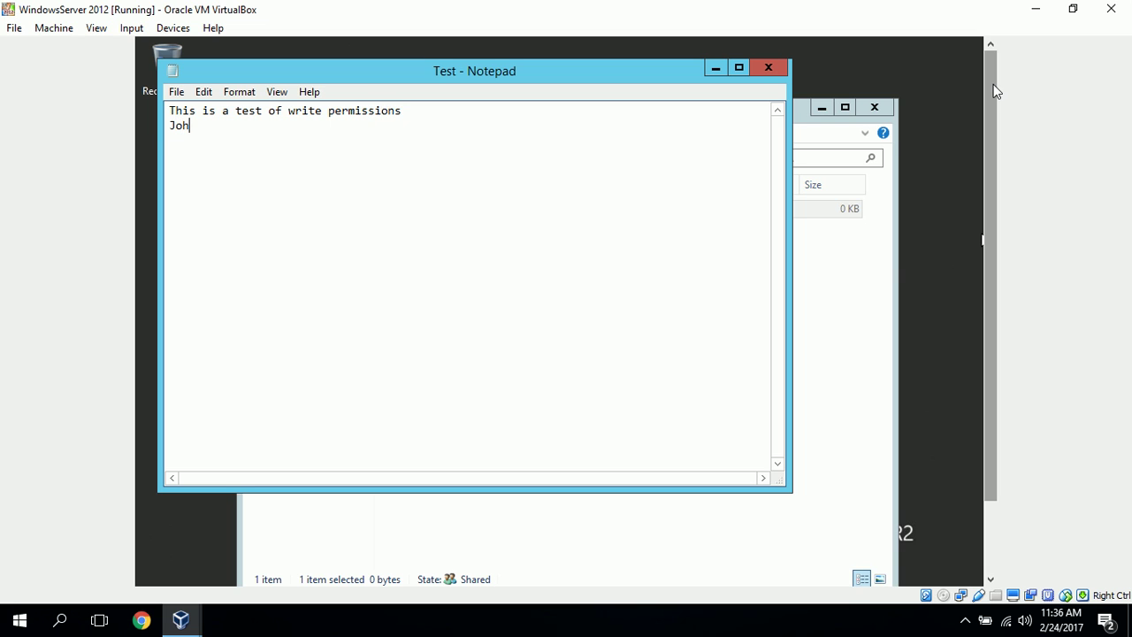
type("ith")
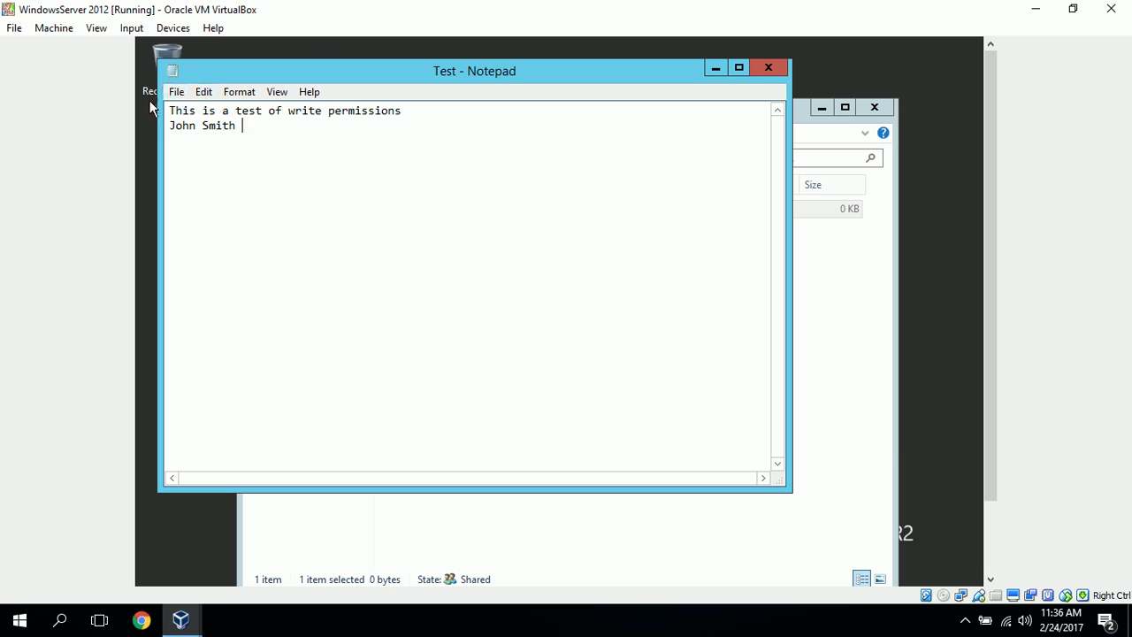
left_click(176, 92)
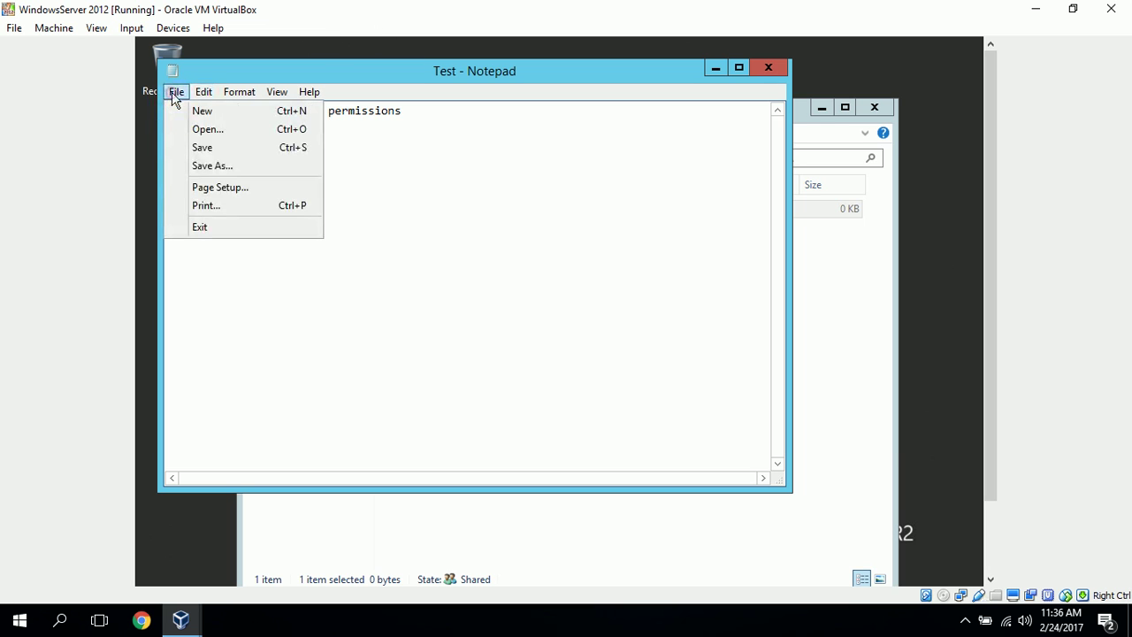
left_click(221, 151)
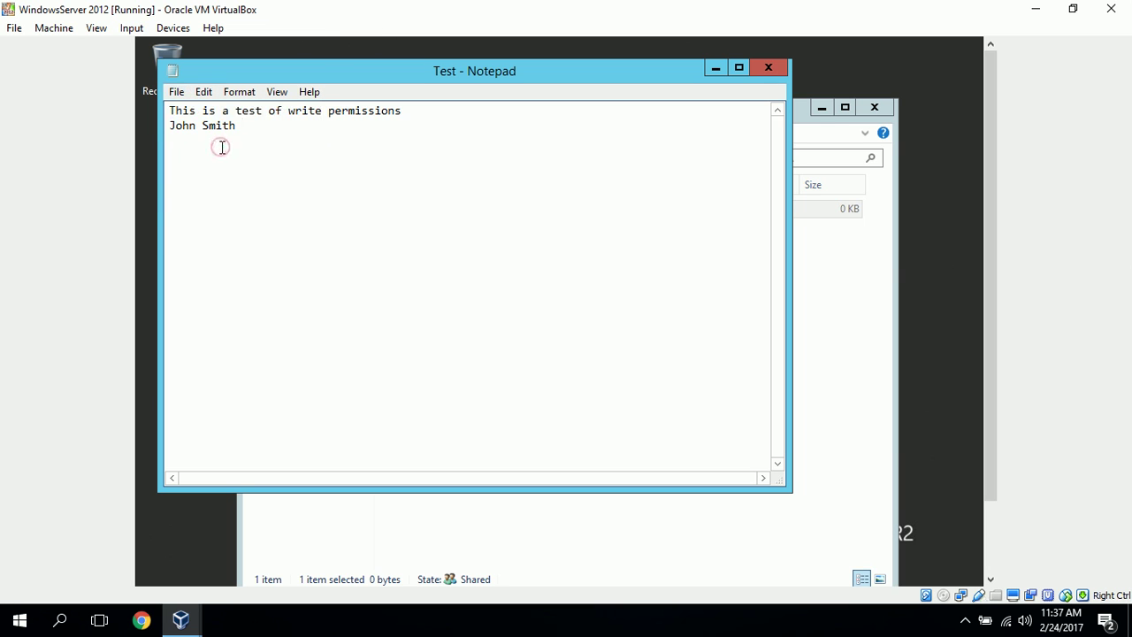
Close Notepad and the Project A folder window
left_click(768, 68)
left_click(593, 441)
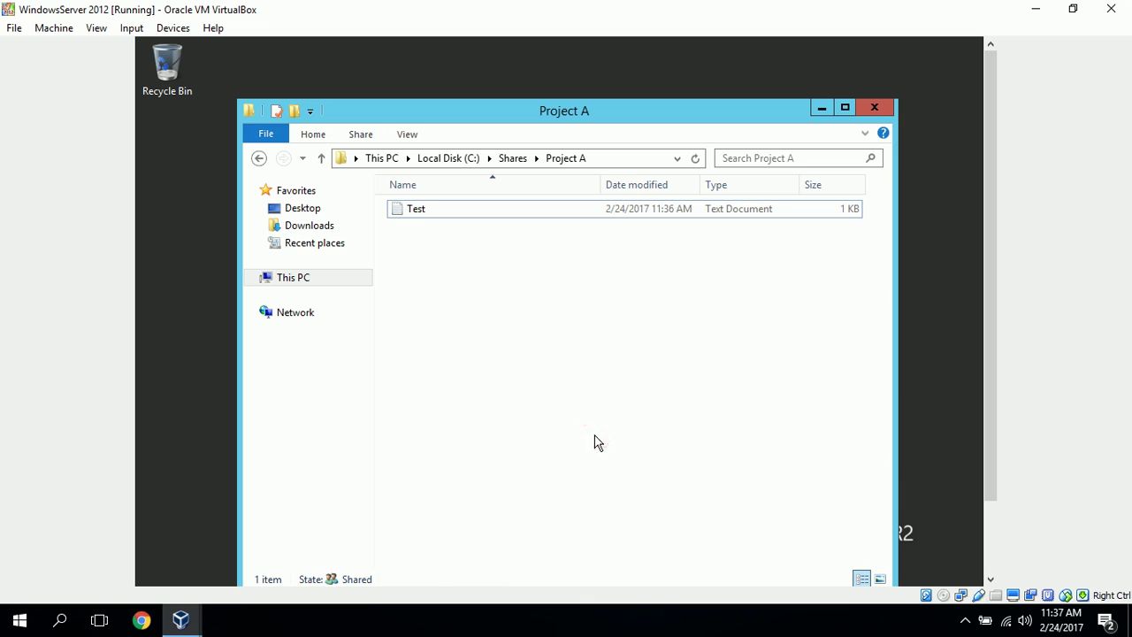
left_click(876, 108)
Sign out of the current account from the Start button's options
left_click_drag(991, 118, 1009, 298)
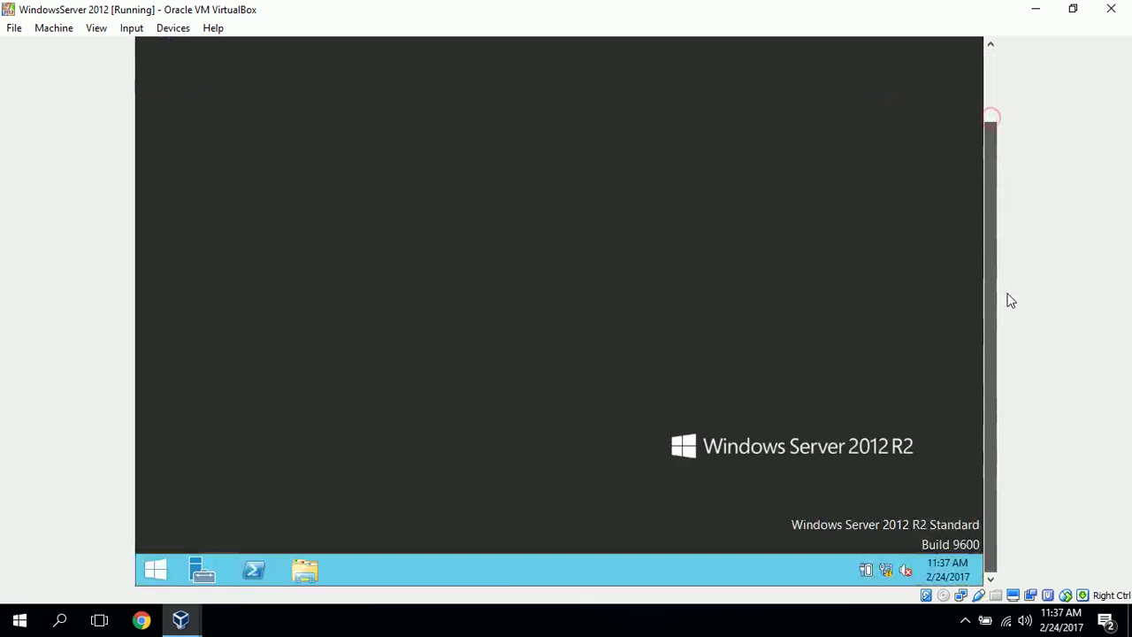
left_click(152, 574)
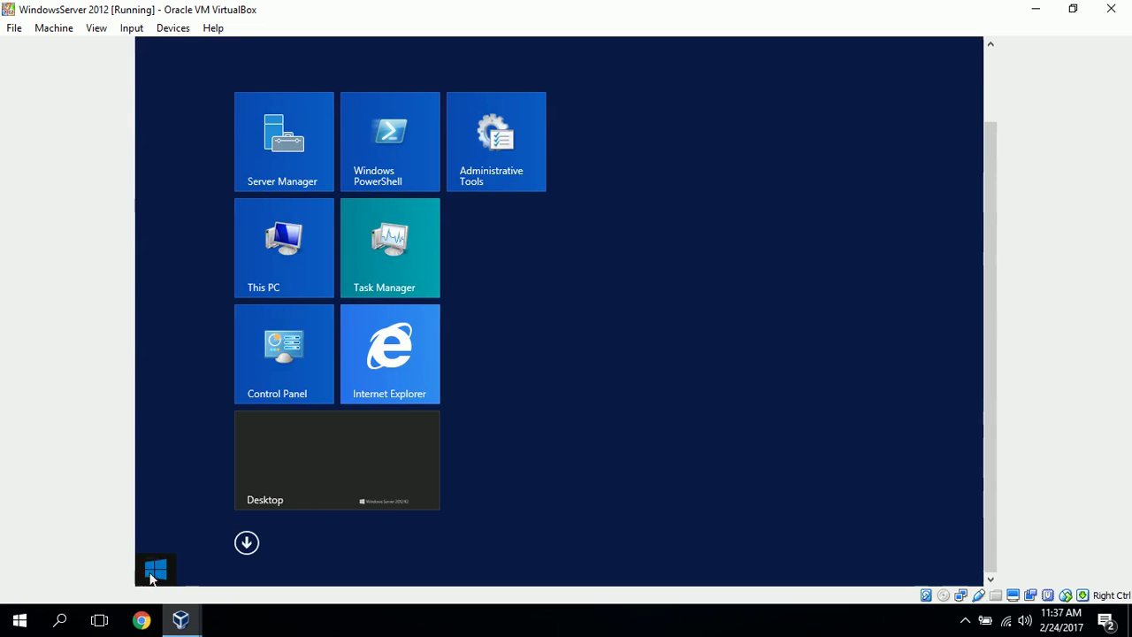
right_click(152, 576)
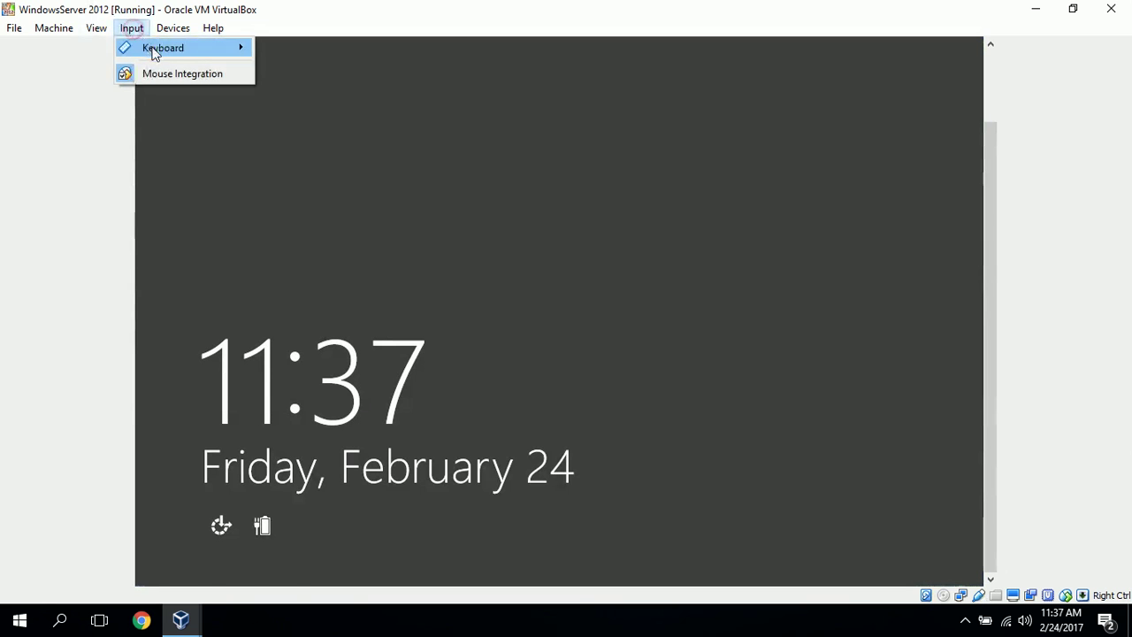
Send Ctrl-Alt-Del and sign in as the second test user with its password
mouse_move(155, 48)
left_click(359, 74)
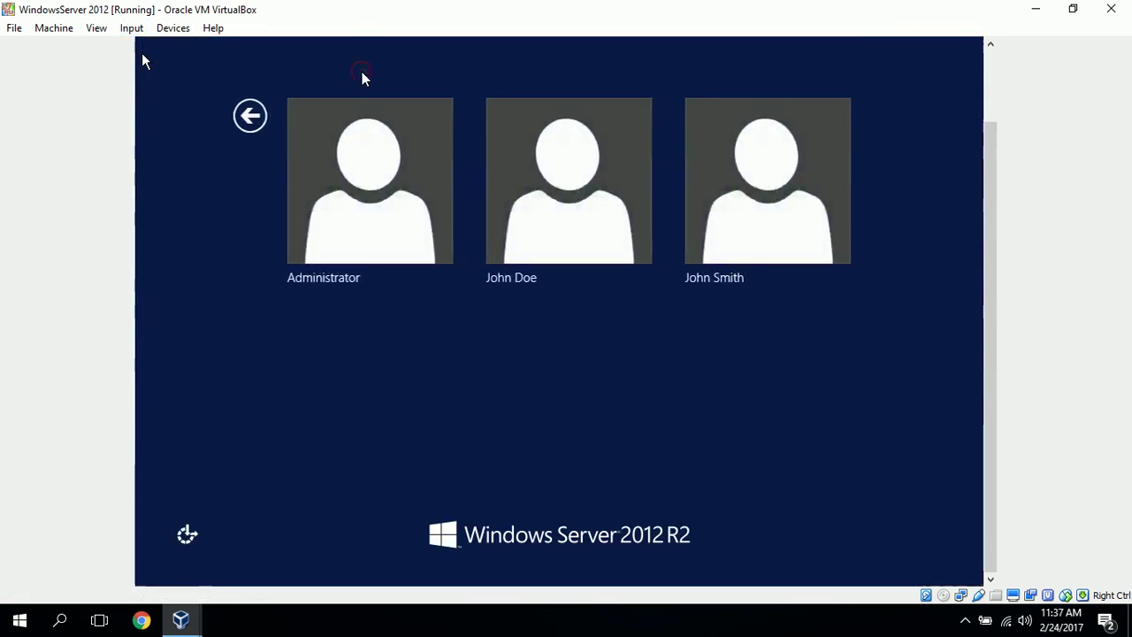
left_click(591, 204)
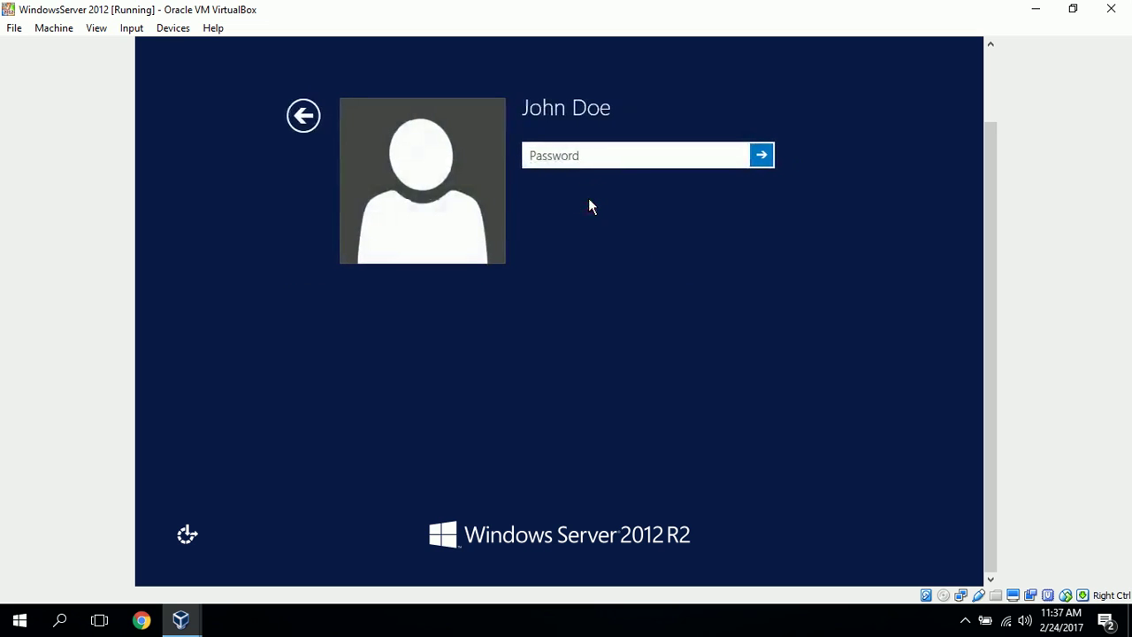
type("Password1!")
key("Return")
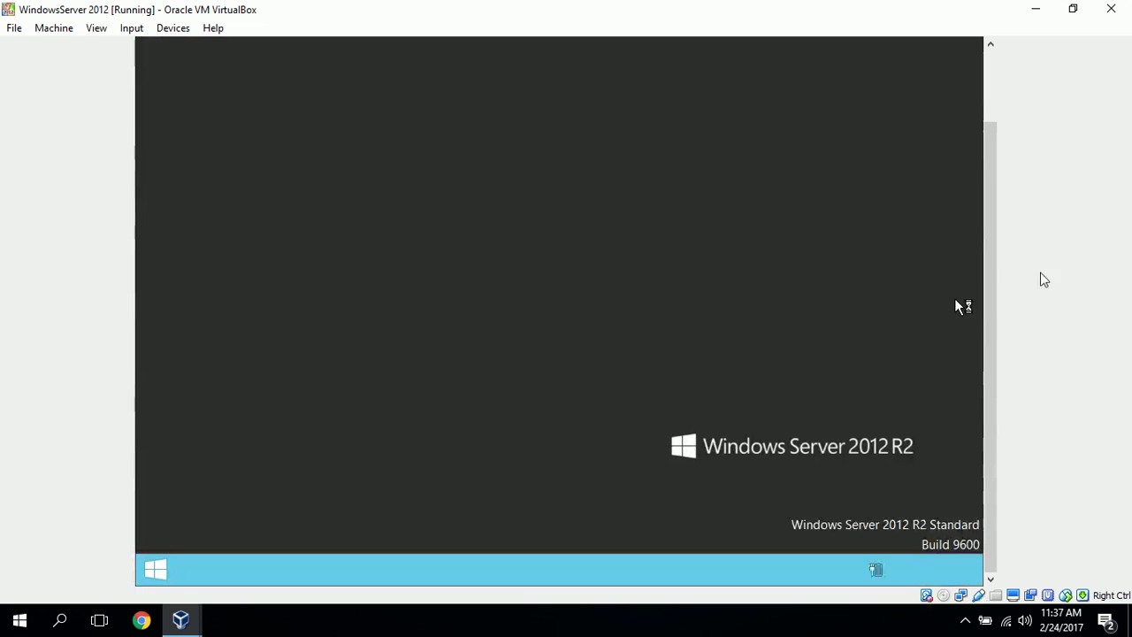
left_click(984, 251)
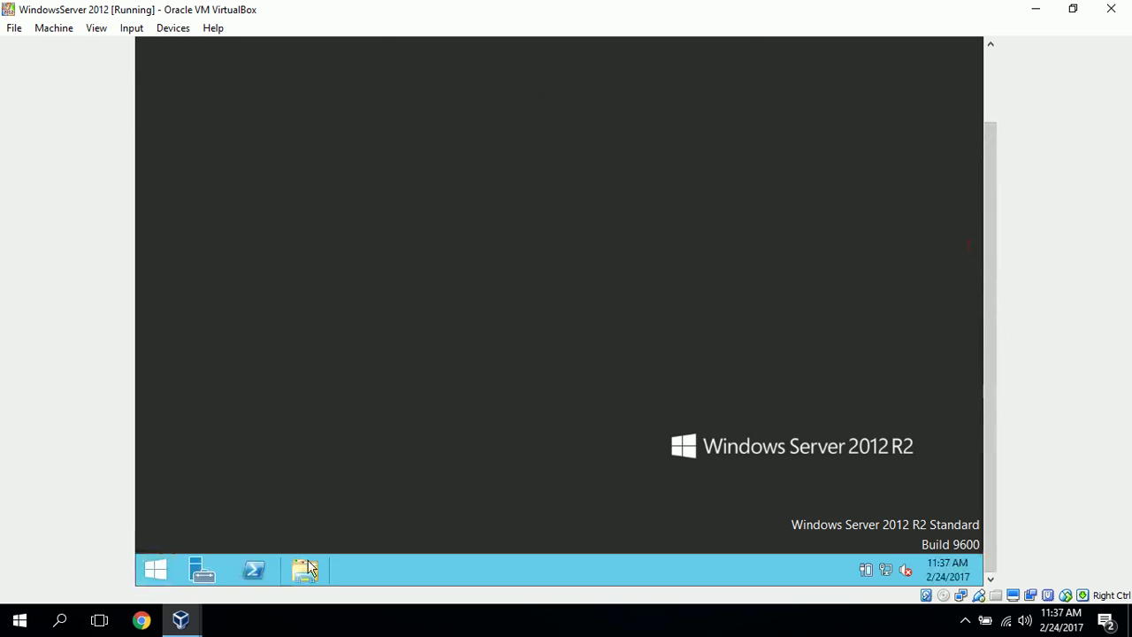
Open Test from C:\Shares\Project A in Notepad
left_click(307, 571)
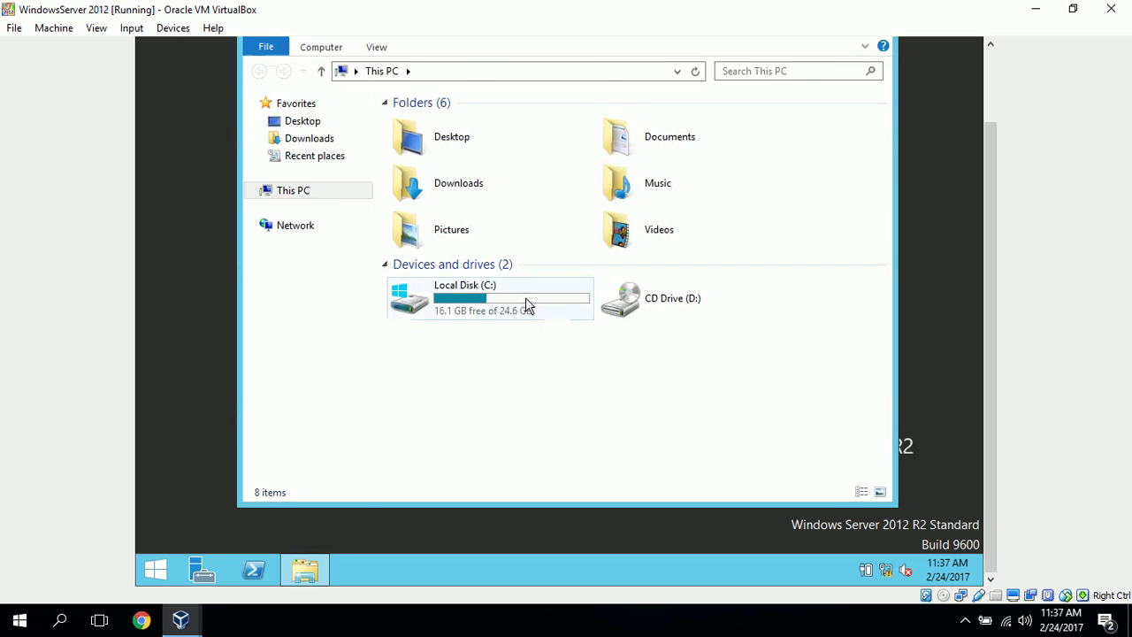
double_click(526, 301)
double_click(421, 177)
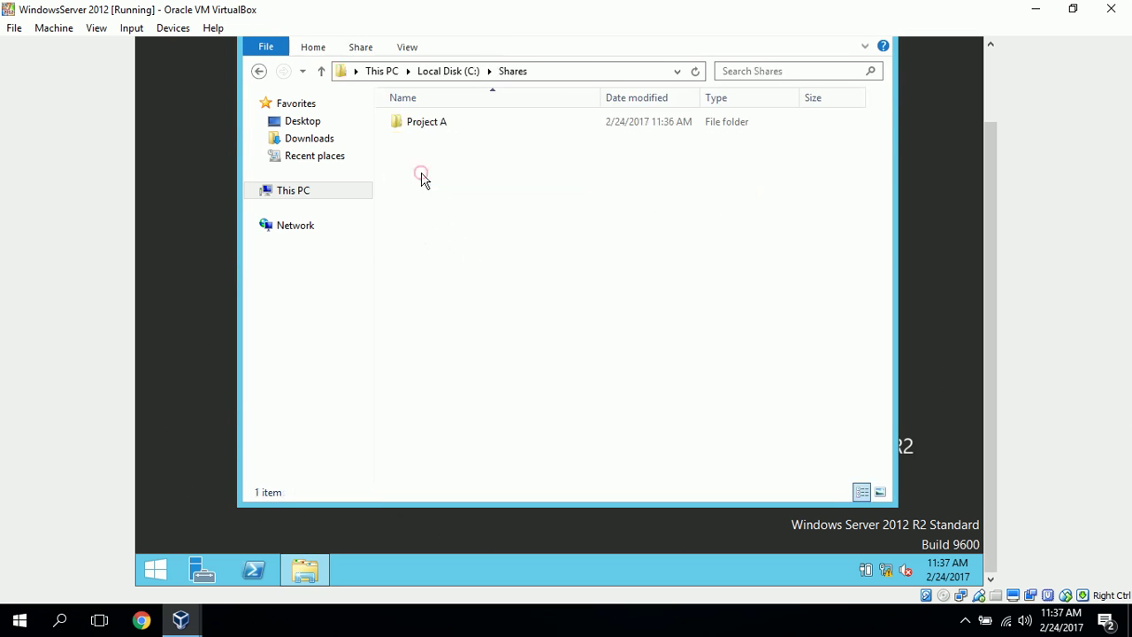
double_click(428, 124)
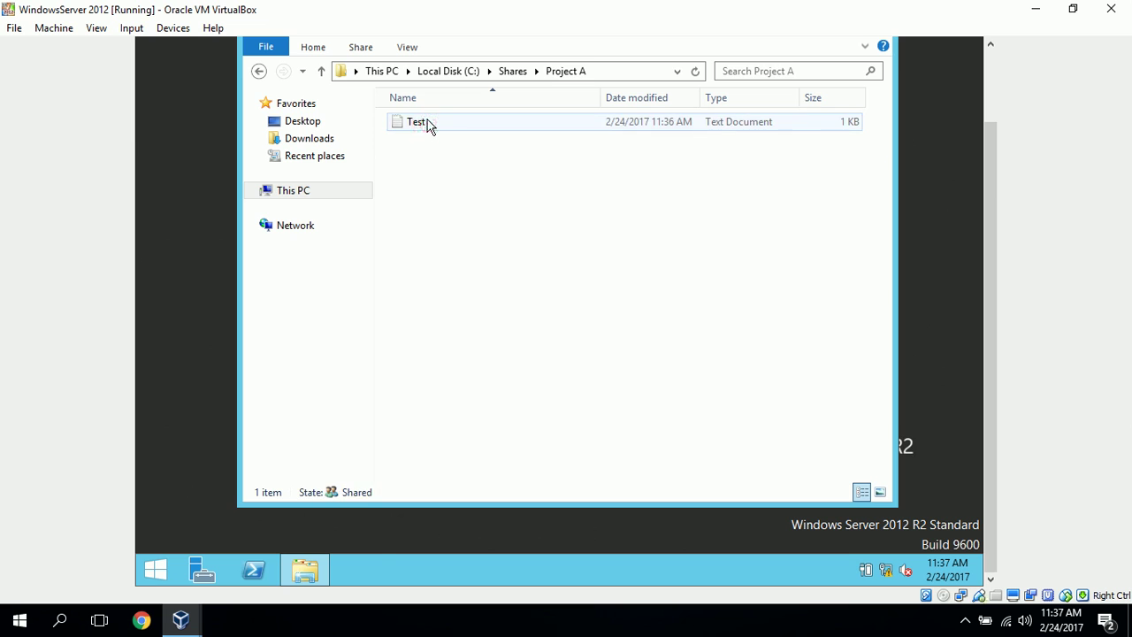
double_click(428, 123)
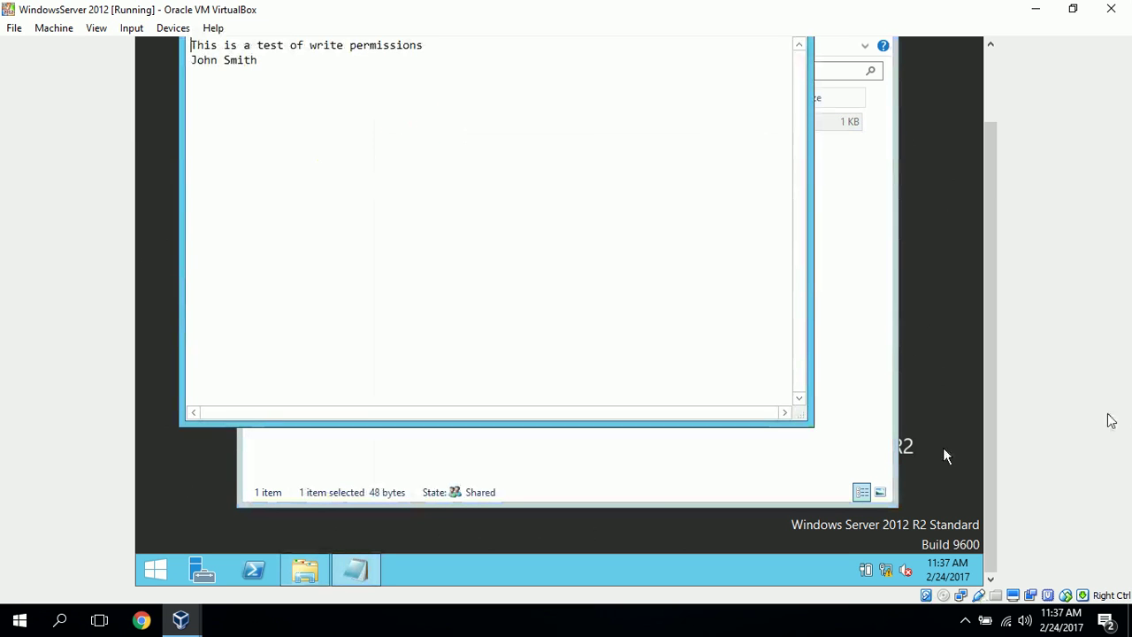
Add a 'Change something' line with a signature below the existing text
left_click_drag(987, 355, 990, 210)
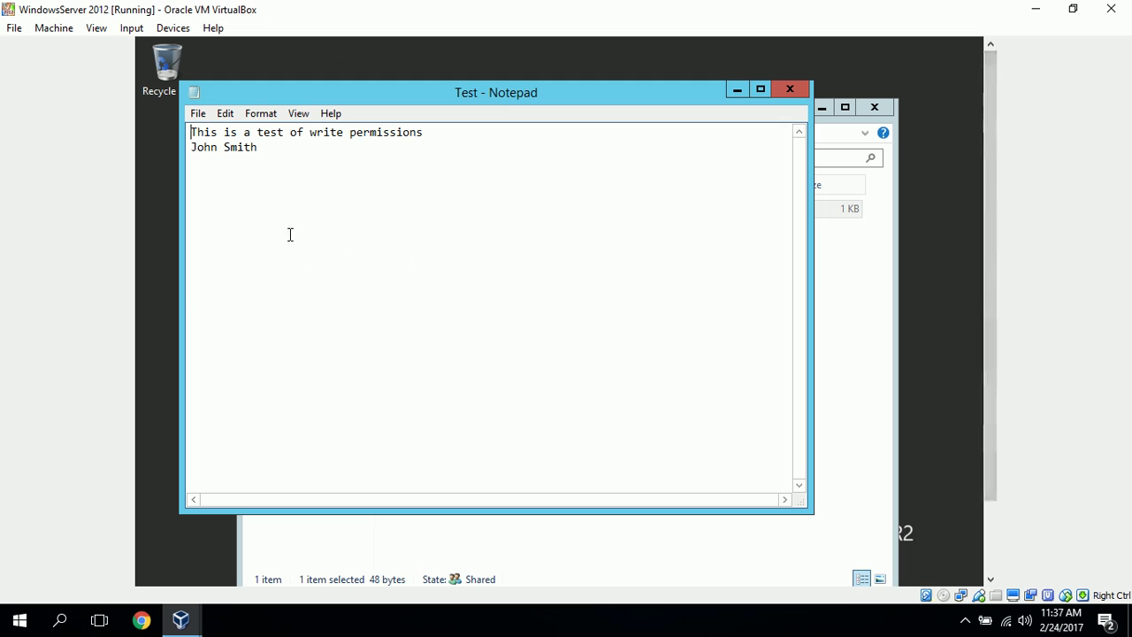
left_click(336, 236)
type("Change something")
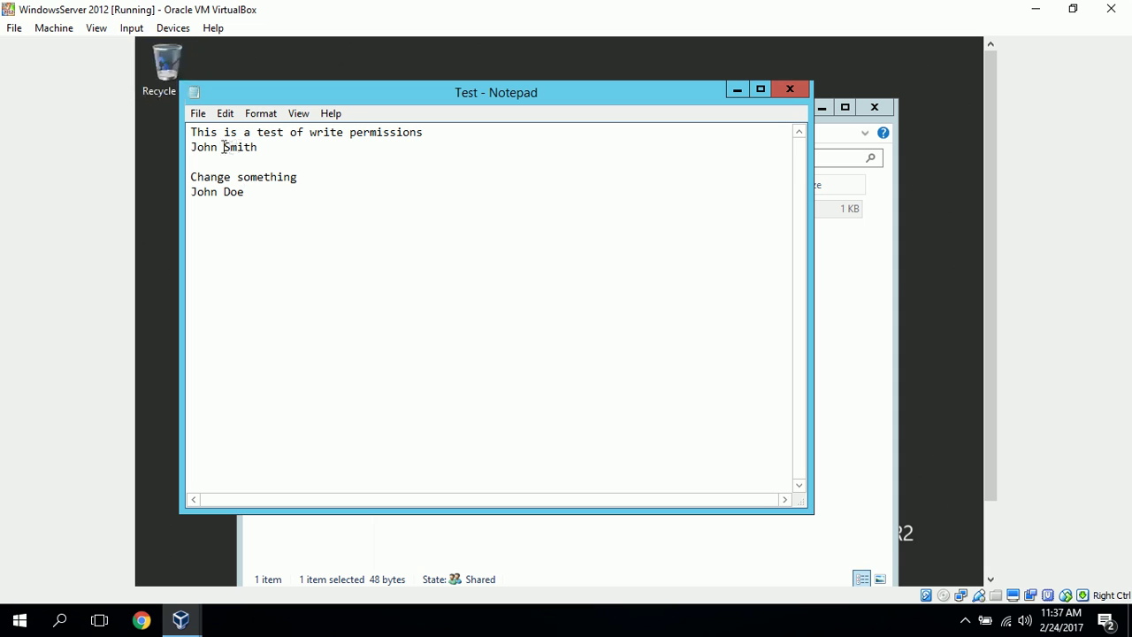
Try replacing Test.txt, acknowledge 'Access is denied', and close Notepad without saving
left_click(198, 113)
left_click(234, 187)
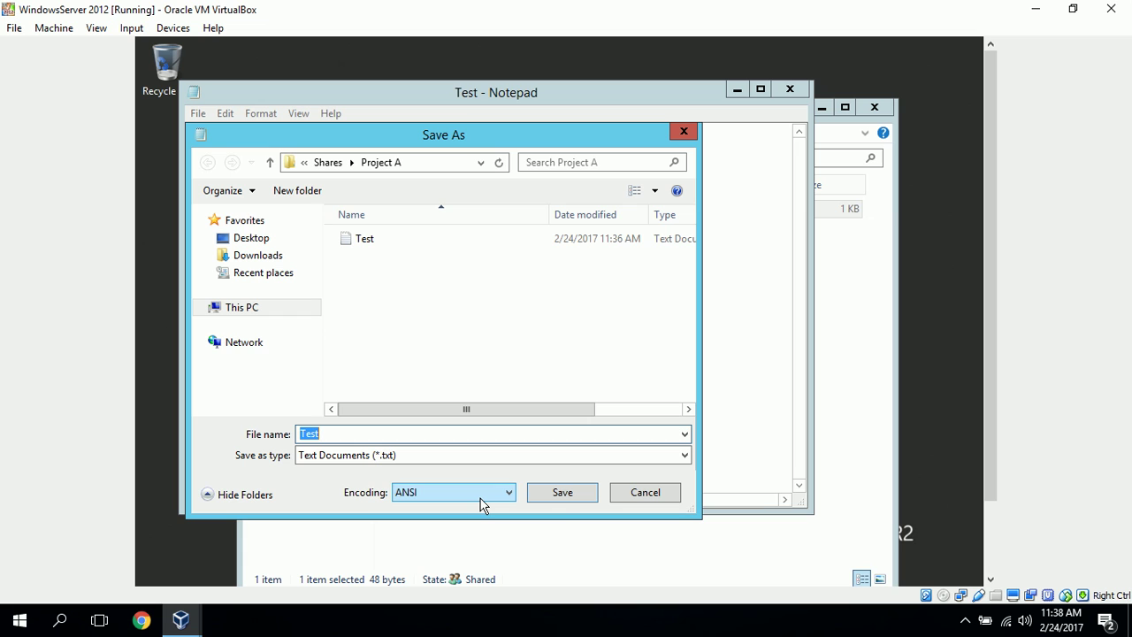
left_click(566, 493)
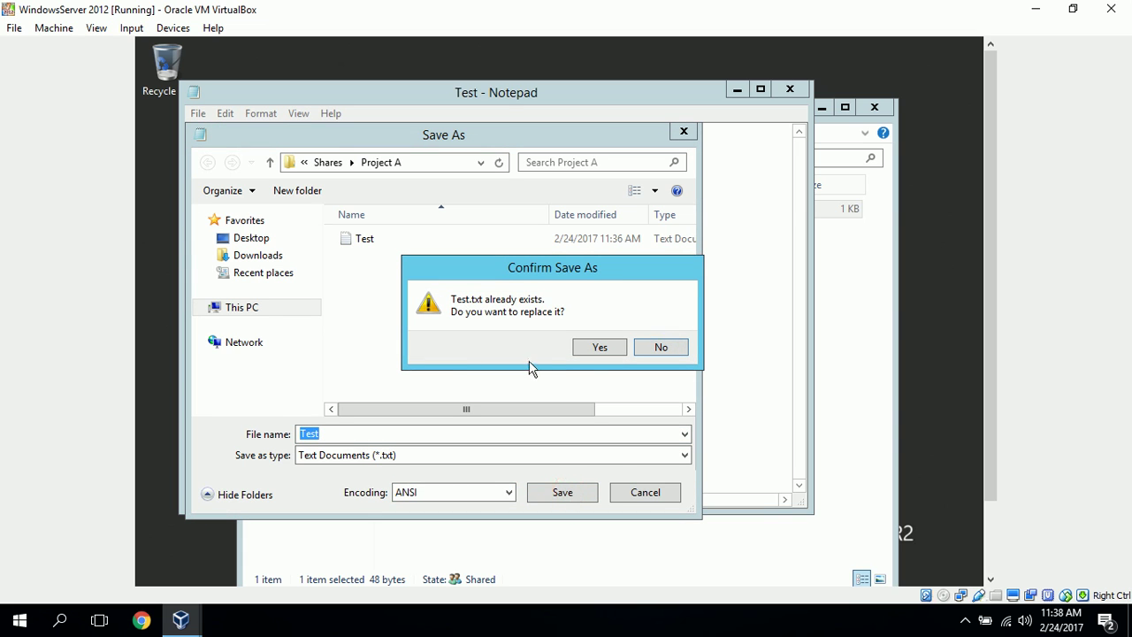
left_click(599, 348)
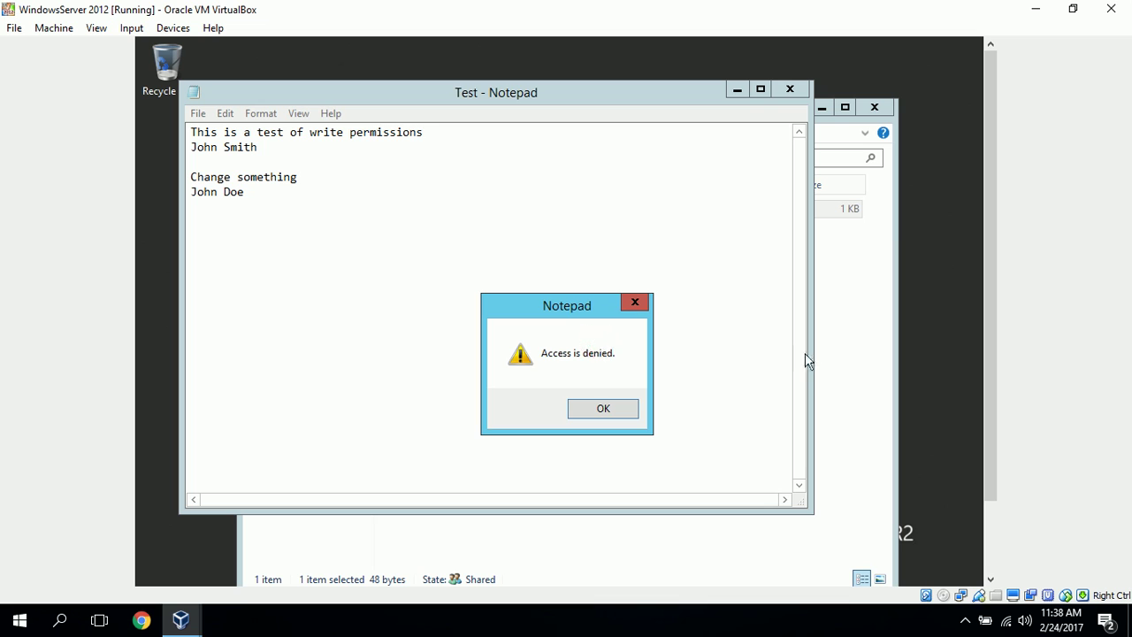
left_click(615, 411)
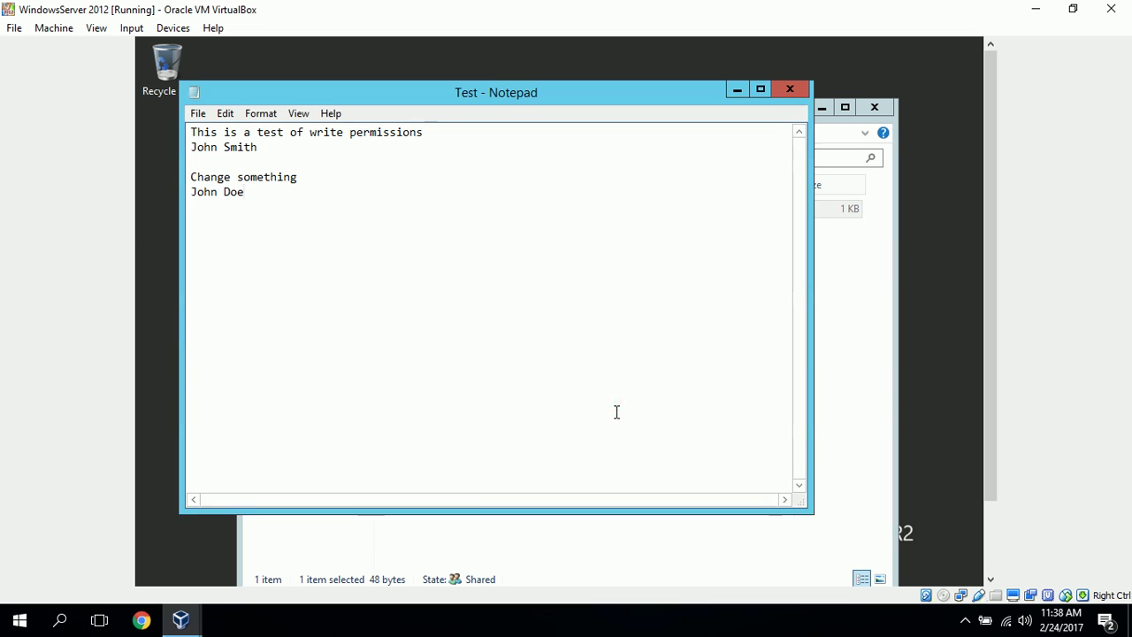
left_click(790, 91)
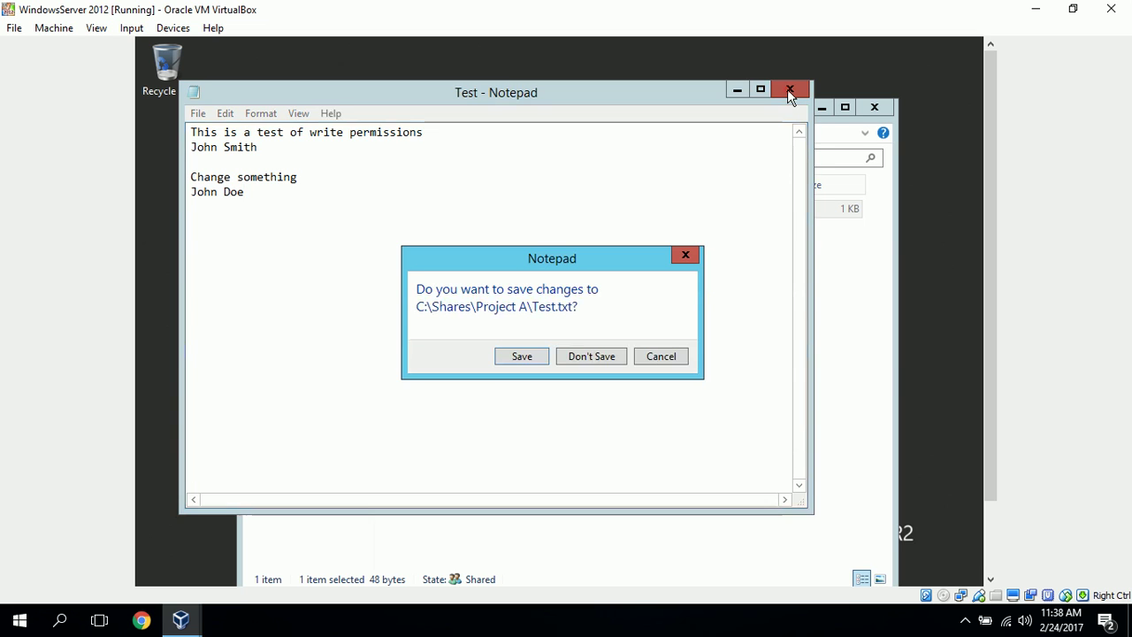
left_click(605, 358)
Attempt a new folder in Project A and dismiss the administrator credentials prompt
left_click(502, 301)
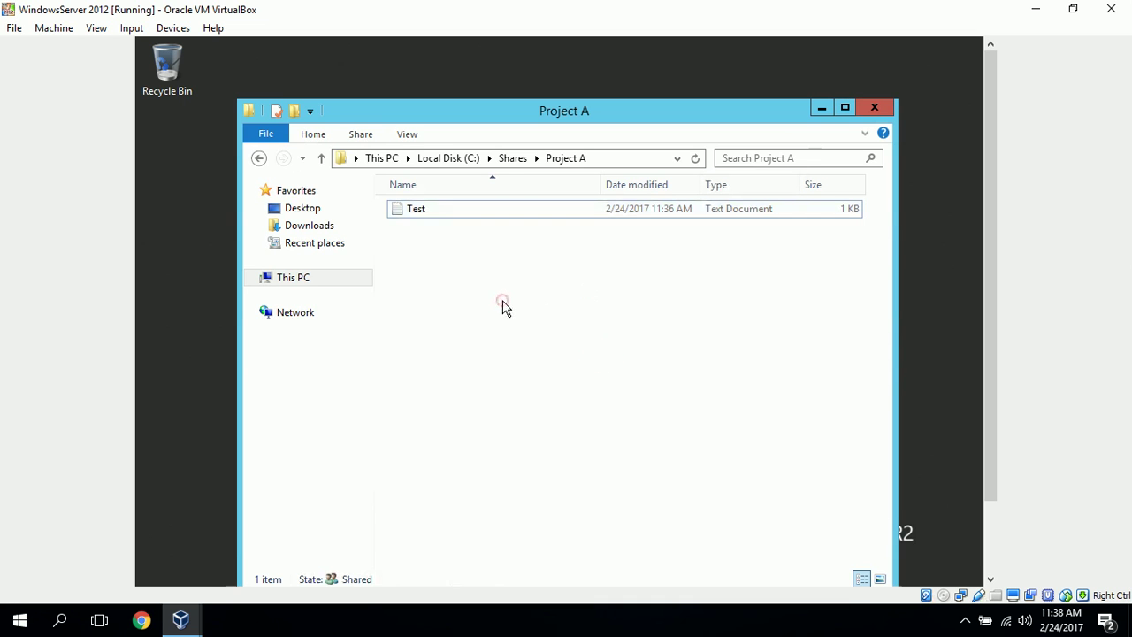
right_click(502, 301)
mouse_move(617, 470)
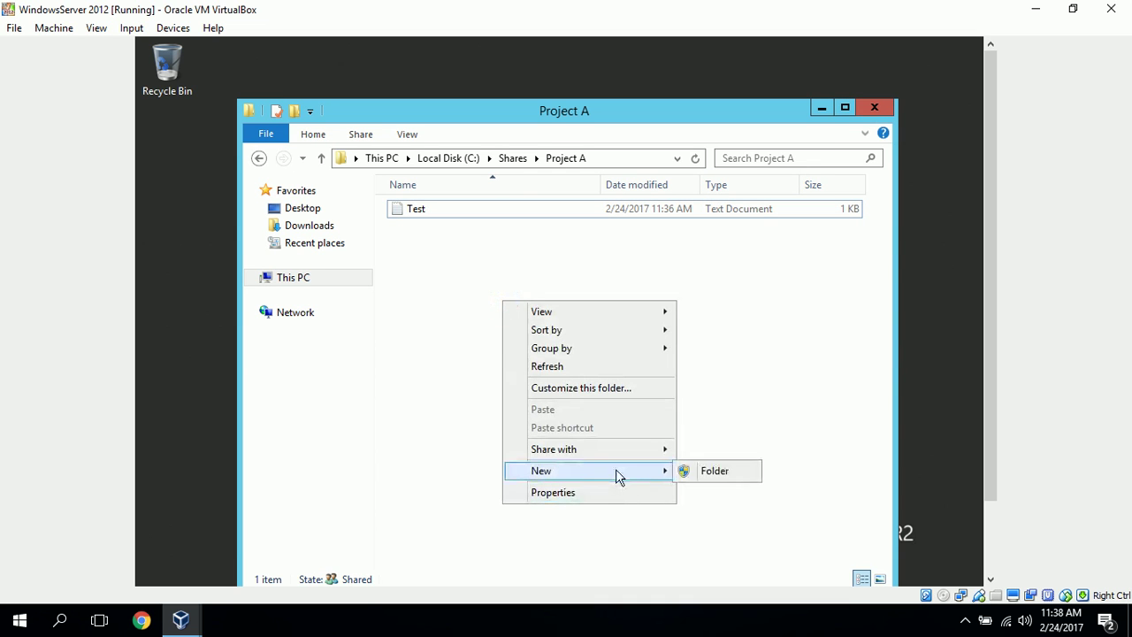
left_click(699, 474)
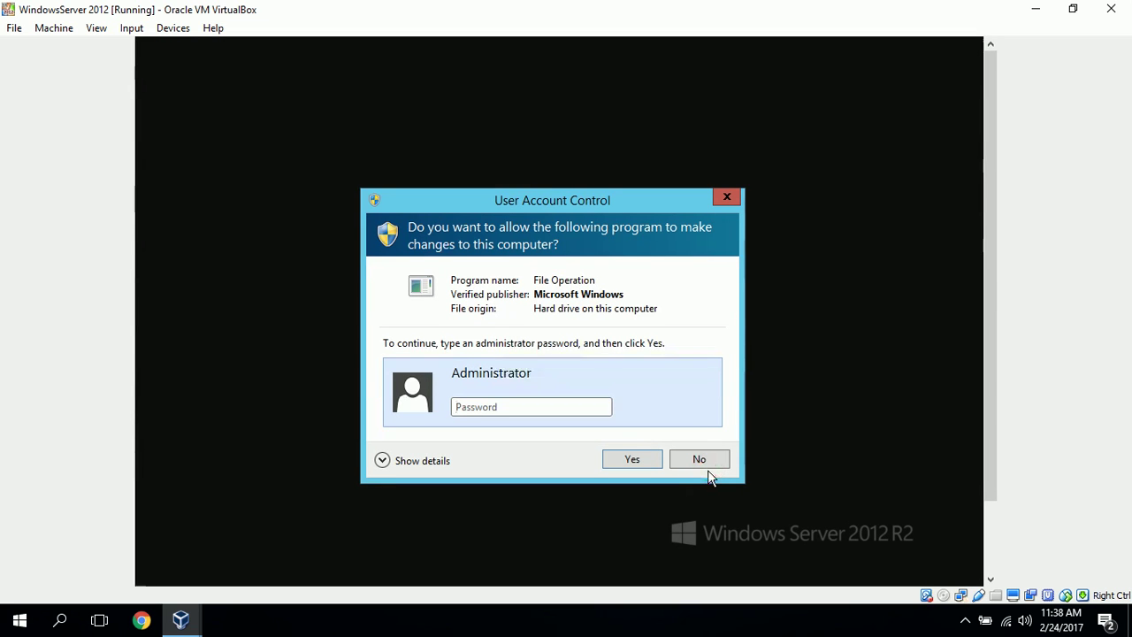
left_click(727, 196)
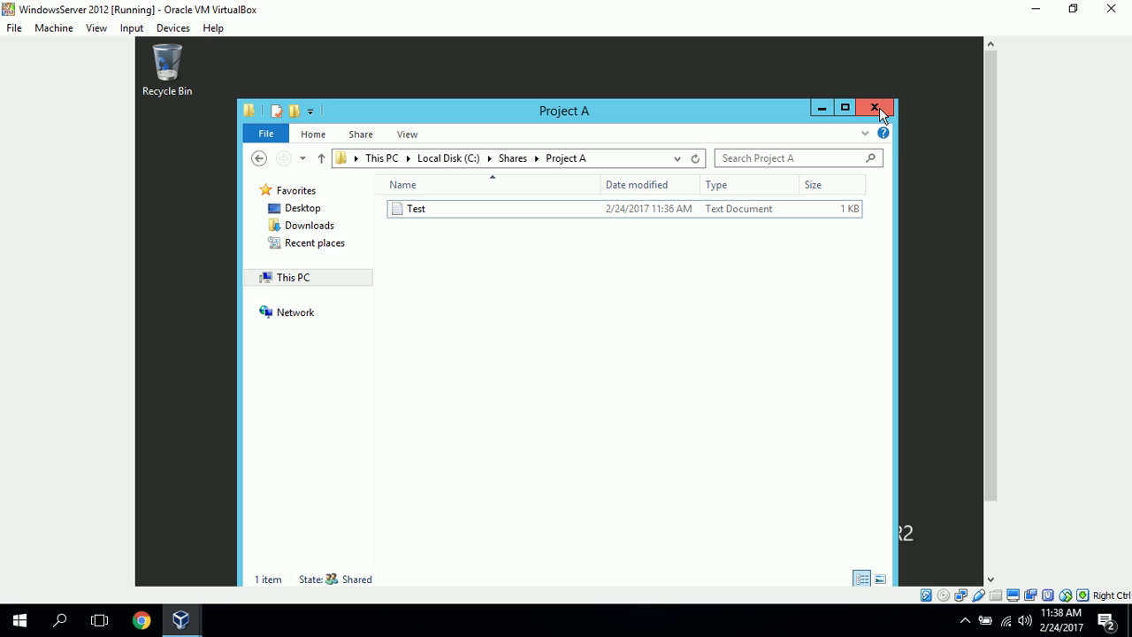
left_click(875, 108)
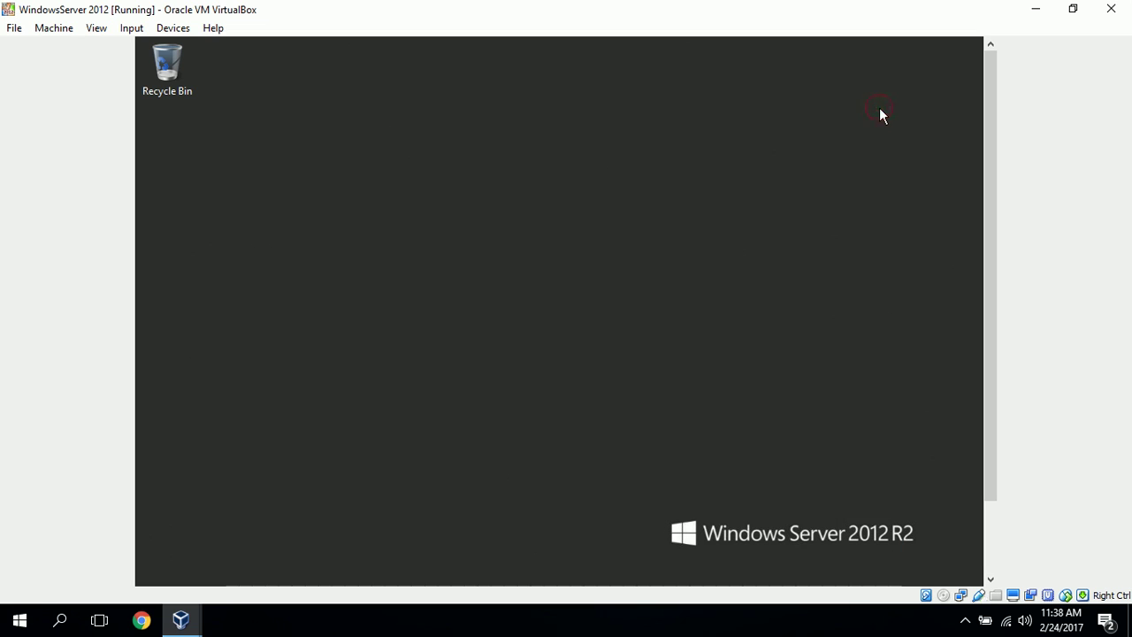